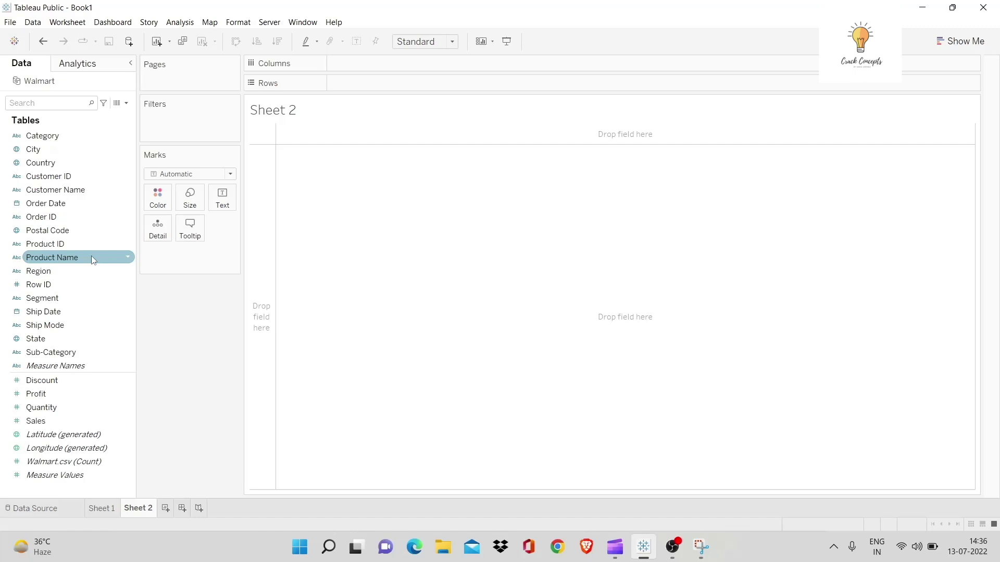
- Create a hierarchy from the Country field and name it Location
{"action": "left_click", "coordinate": [129, 163]}
{"action": "left_click", "coordinate": [129, 164]}
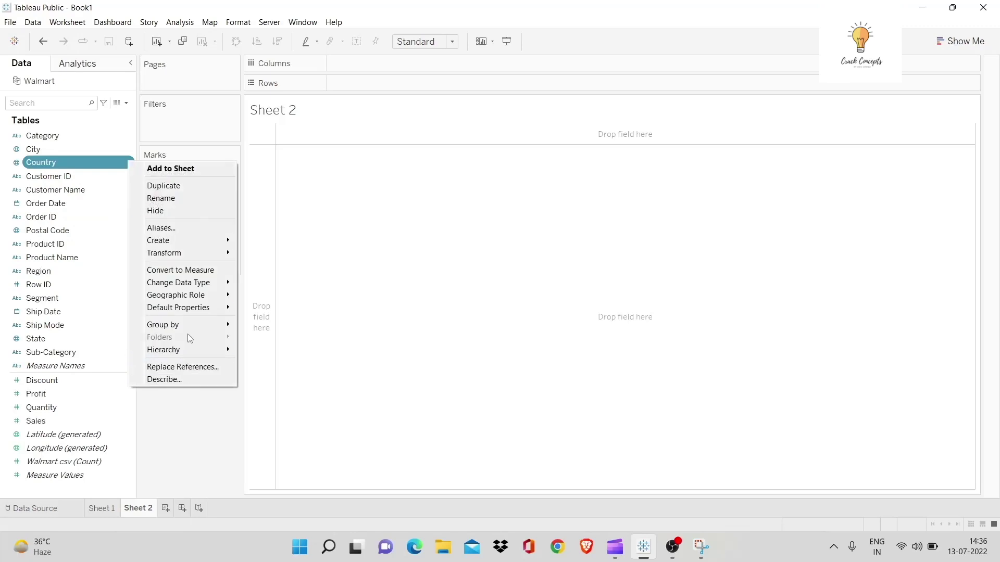
{"action": "mouse_move", "coordinate": [200, 355]}
{"action": "left_click", "coordinate": [287, 350]}
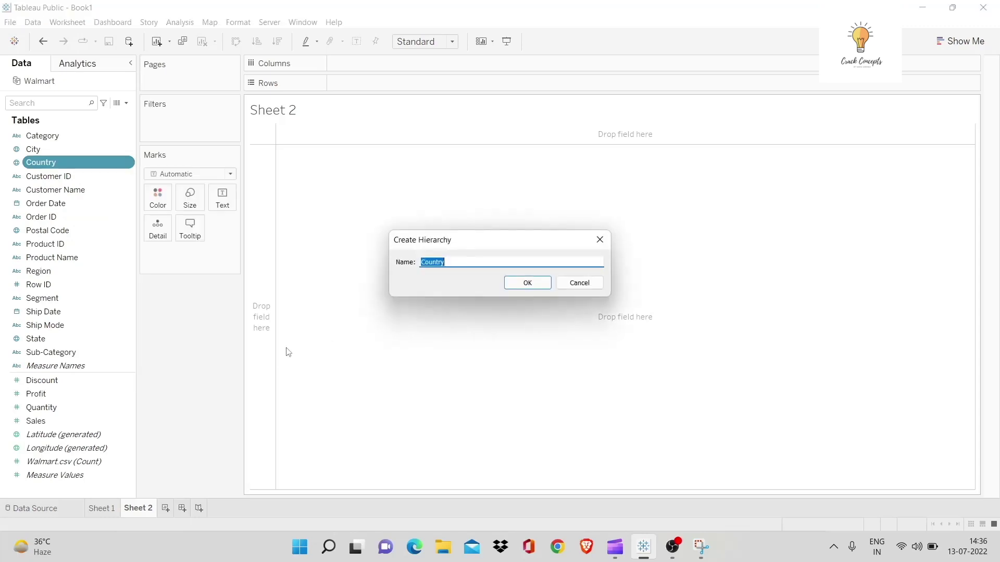
{"action": "type", "text": "Location"}
{"action": "key", "text": "Return"}
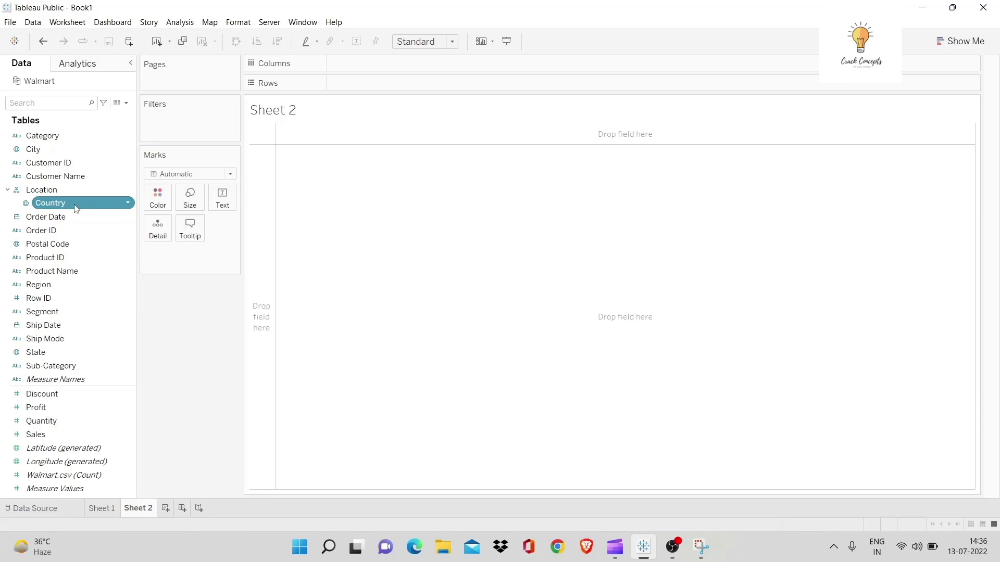
- Add State and City under Country in Location, then drill from country to states and cities
{"action": "left_click_drag", "start_coordinate": [66, 358], "coordinate": [93, 208]}
{"action": "left_click_drag", "start_coordinate": [54, 157], "coordinate": [374, 90]}
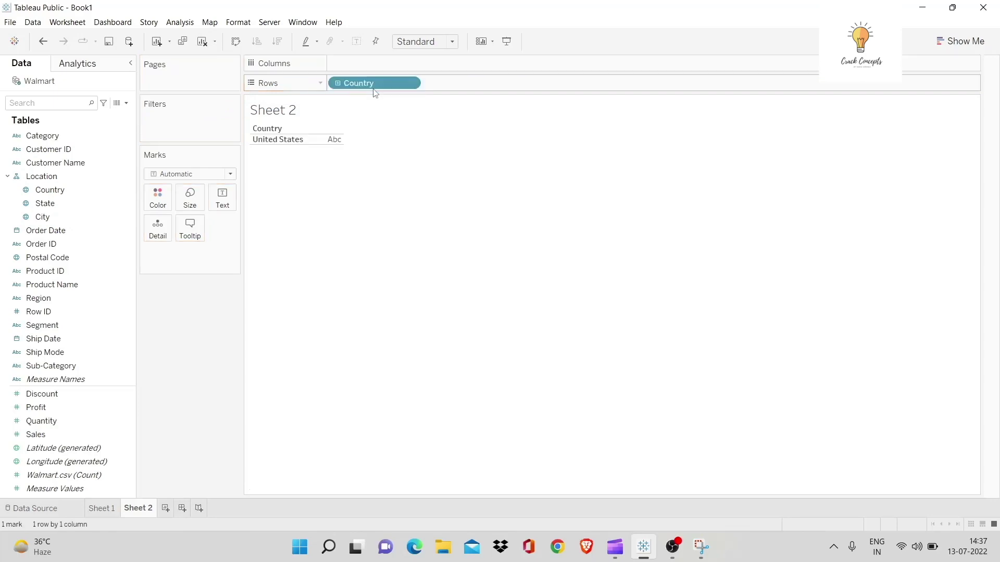
{"action": "left_click", "coordinate": [337, 83]}
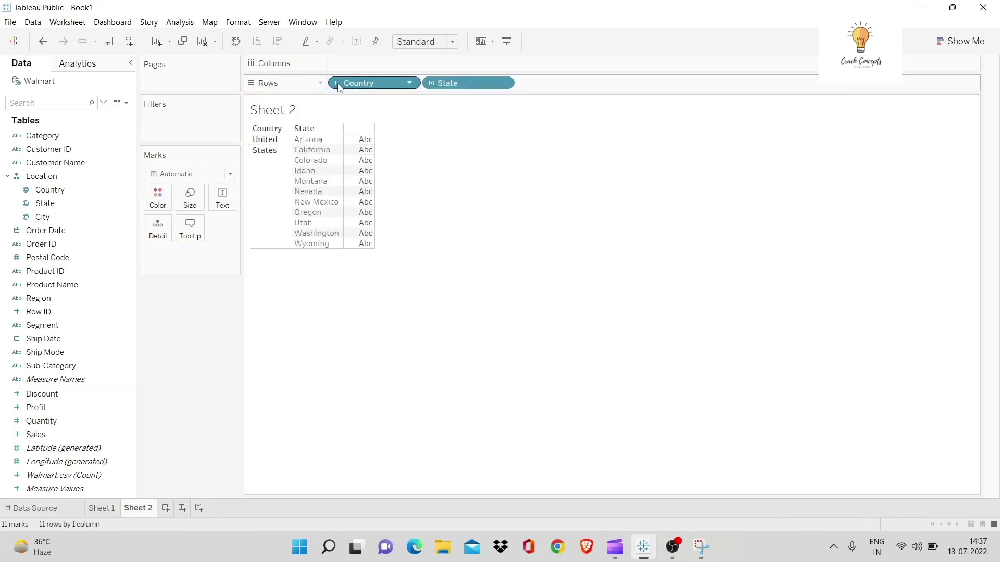
{"action": "left_click", "coordinate": [337, 83]}
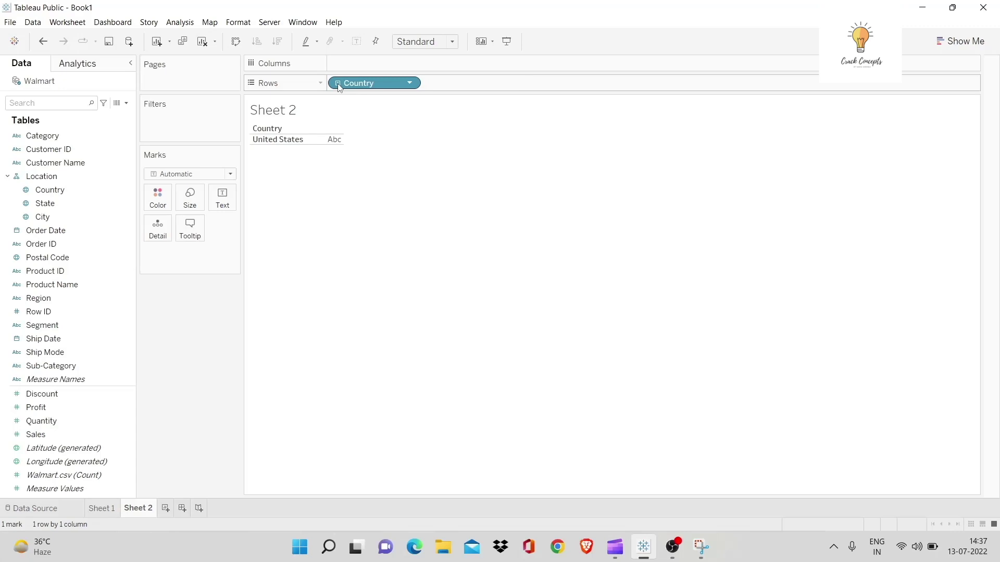
{"action": "left_click", "coordinate": [338, 84]}
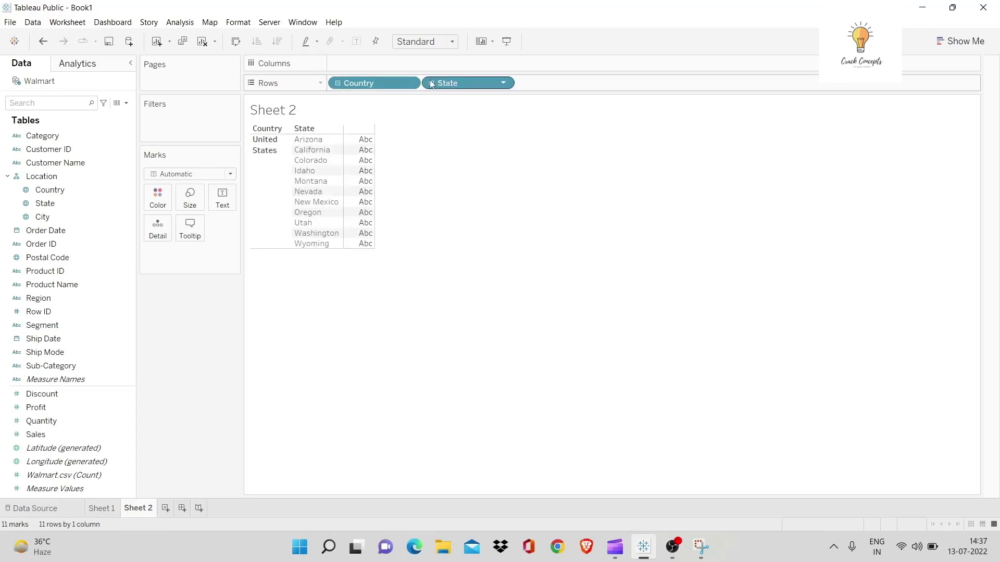
{"action": "left_click", "coordinate": [431, 83]}
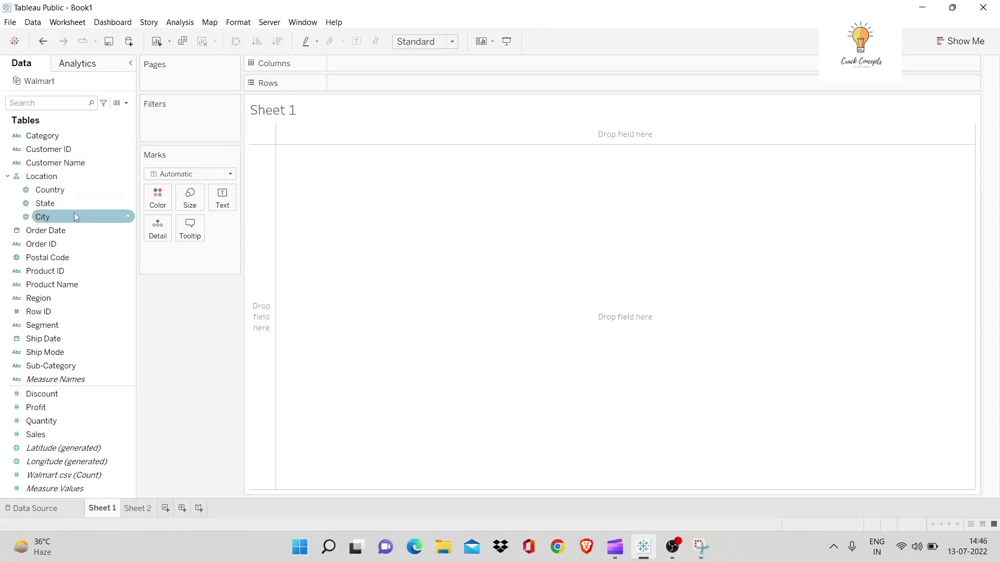
- Put Order Date on Rows, switch it to Day and back to Year, then drill into quarters and months
{"action": "left_click", "coordinate": [72, 230]}
{"action": "mouse_move", "coordinate": [72, 231]}
{"action": "left_mouse_down"}
{"action": "mouse_move", "coordinate": [195, 222]}
{"action": "mouse_move", "coordinate": [405, 146]}
{"action": "mouse_move", "coordinate": [410, 69]}
{"action": "mouse_move", "coordinate": [413, 86]}
{"action": "left_mouse_up"}
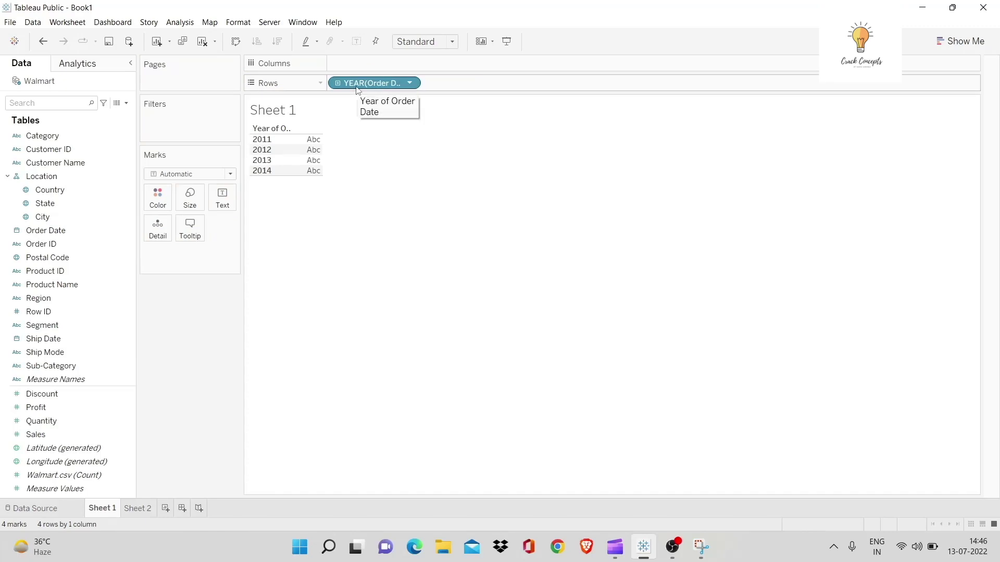
{"action": "left_click", "coordinate": [410, 82]}
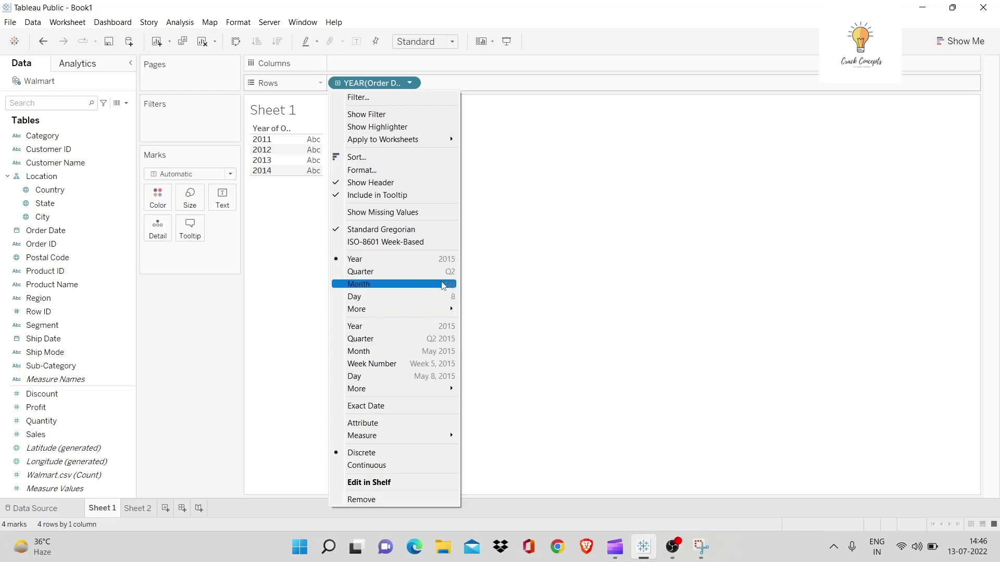
{"action": "left_click", "coordinate": [397, 377]}
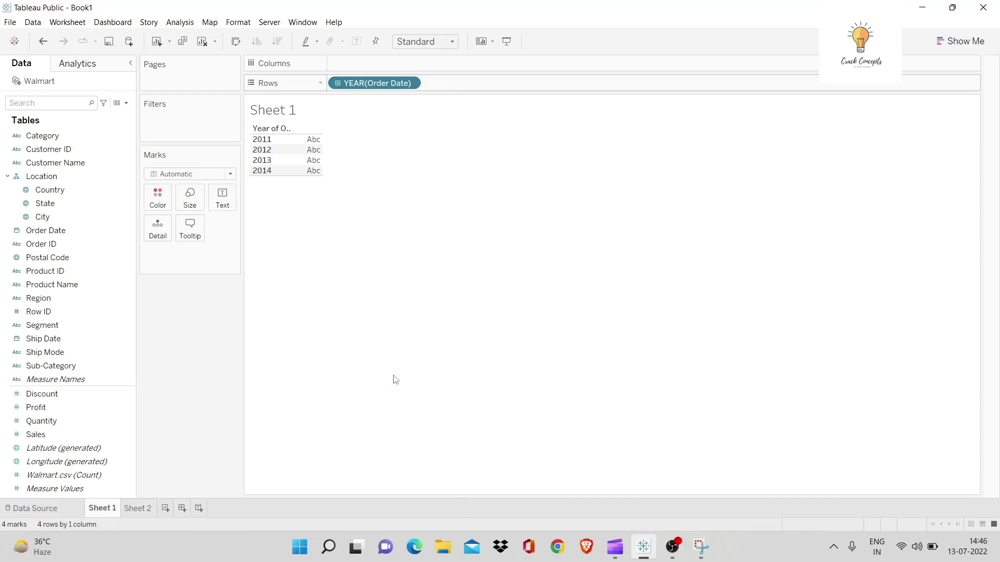
{"action": "left_click", "coordinate": [409, 83]}
{"action": "left_click", "coordinate": [387, 245]}
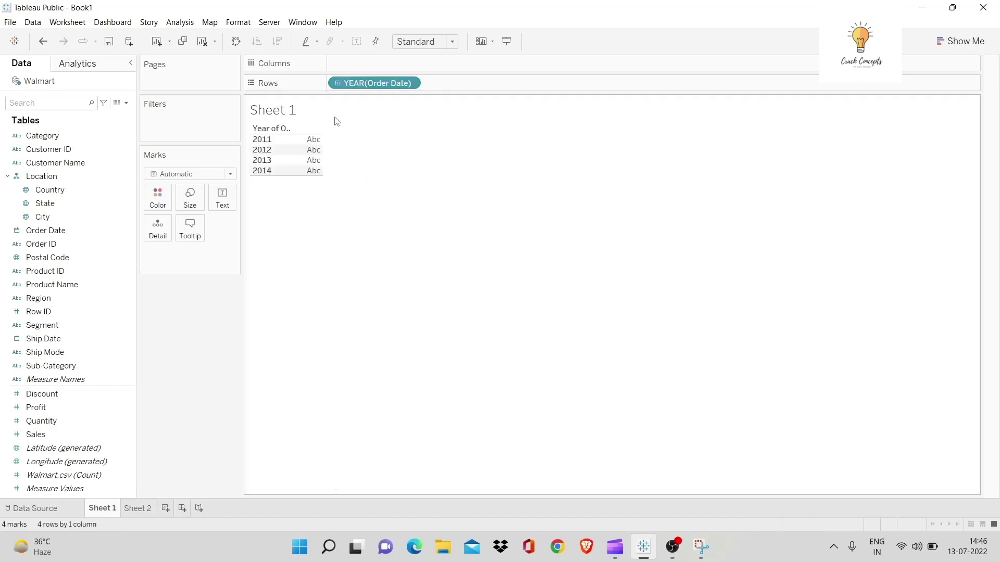
{"action": "left_click", "coordinate": [338, 85]}
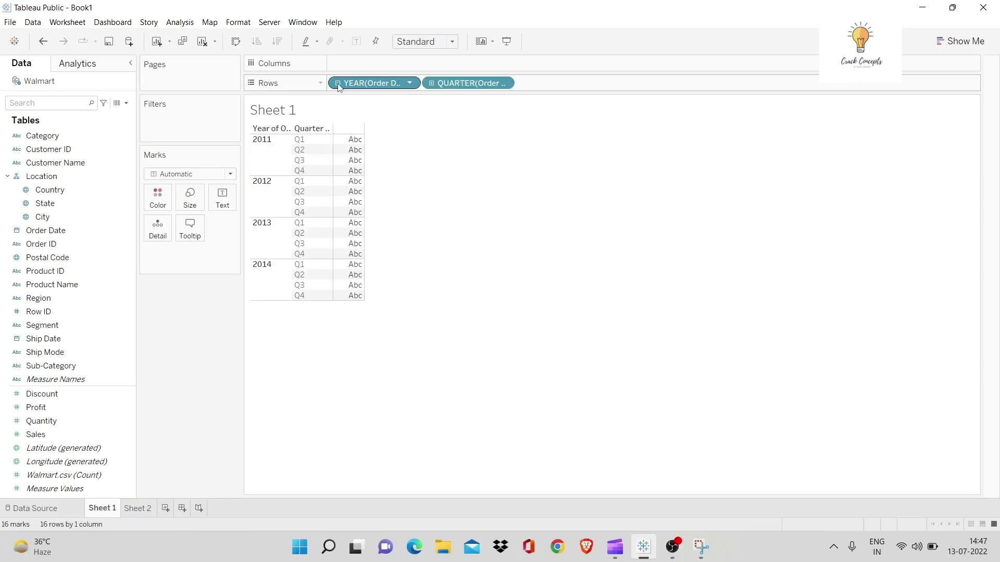
{"action": "left_click", "coordinate": [431, 83]}
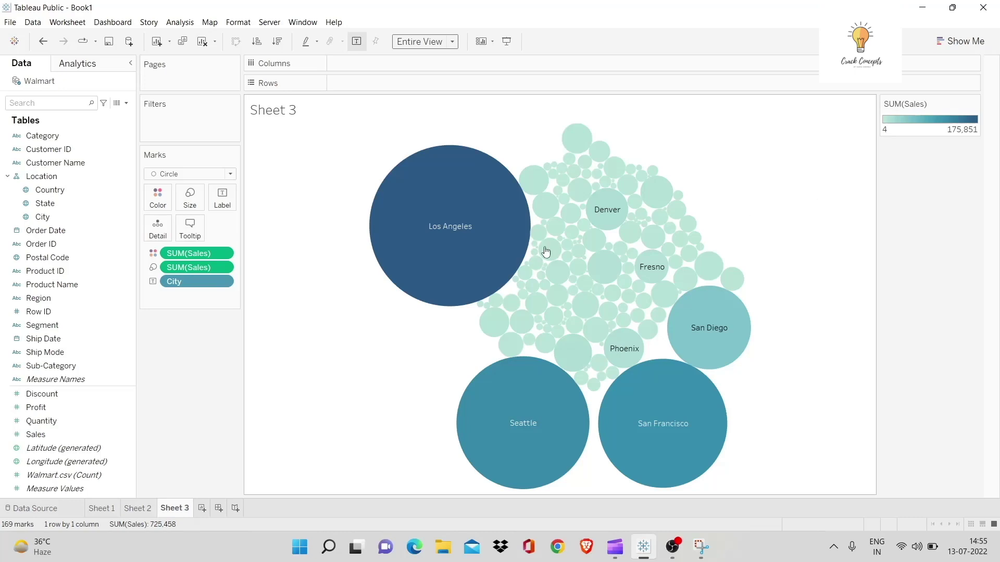
- Group the Los Angeles and San Diego bubbles so each gets its own City (group) colour
{"action": "left_click", "coordinate": [443, 245]}
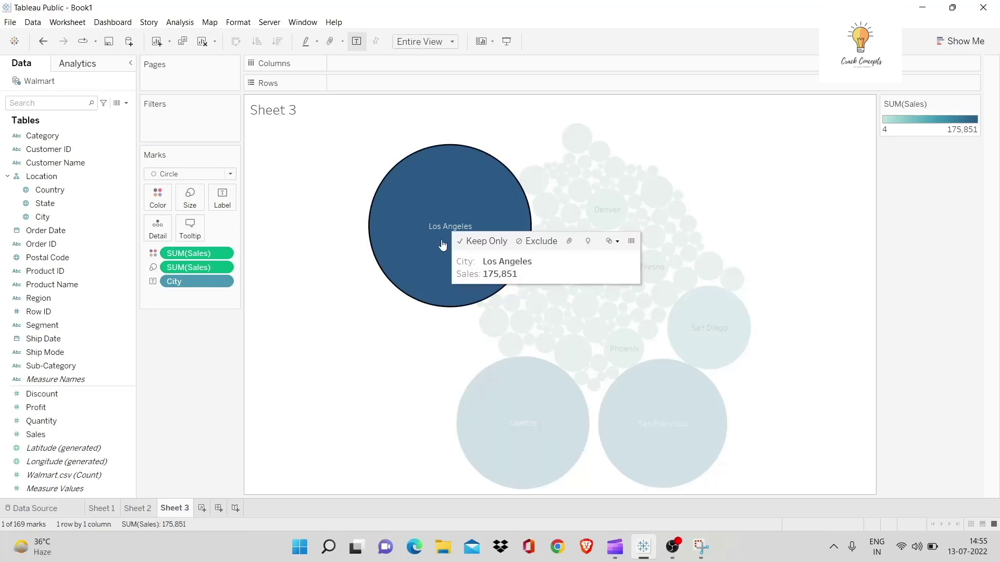
{"action": "right_click", "coordinate": [443, 245]}
{"action": "left_click", "coordinate": [517, 436]}
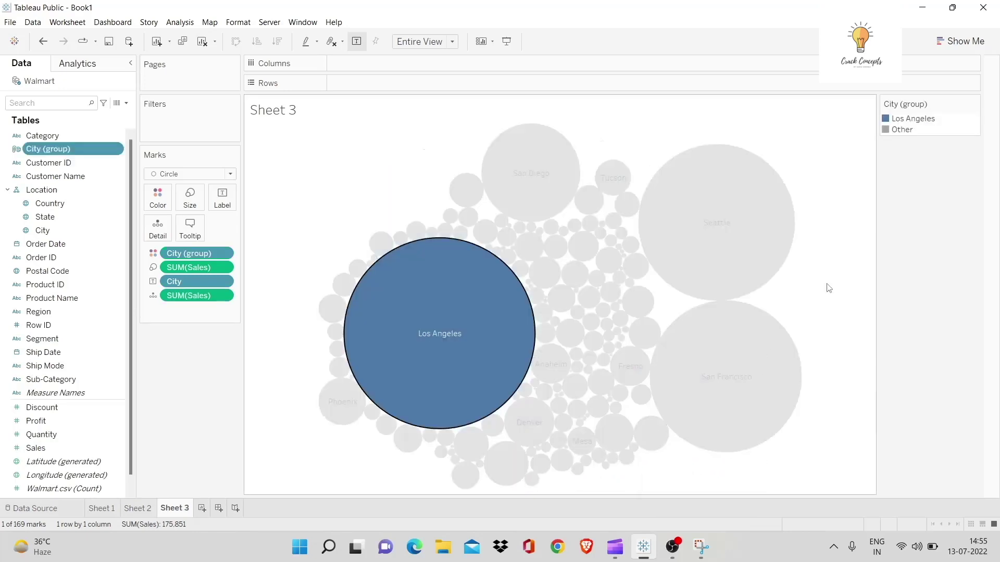
{"action": "left_click", "coordinate": [828, 288]}
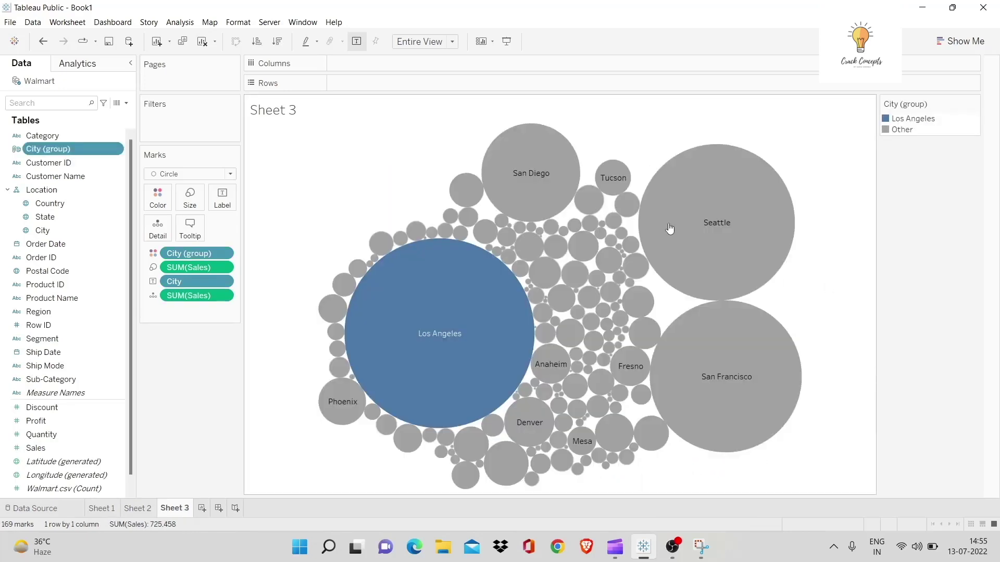
{"action": "right_click", "coordinate": [535, 179]}
{"action": "left_click", "coordinate": [573, 363]}
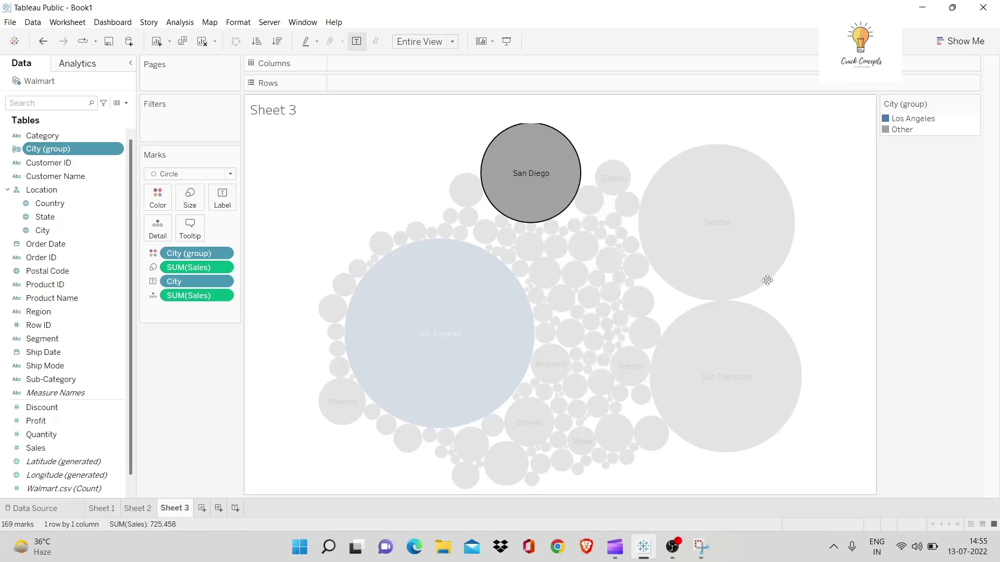
{"action": "left_click", "coordinate": [840, 266]}
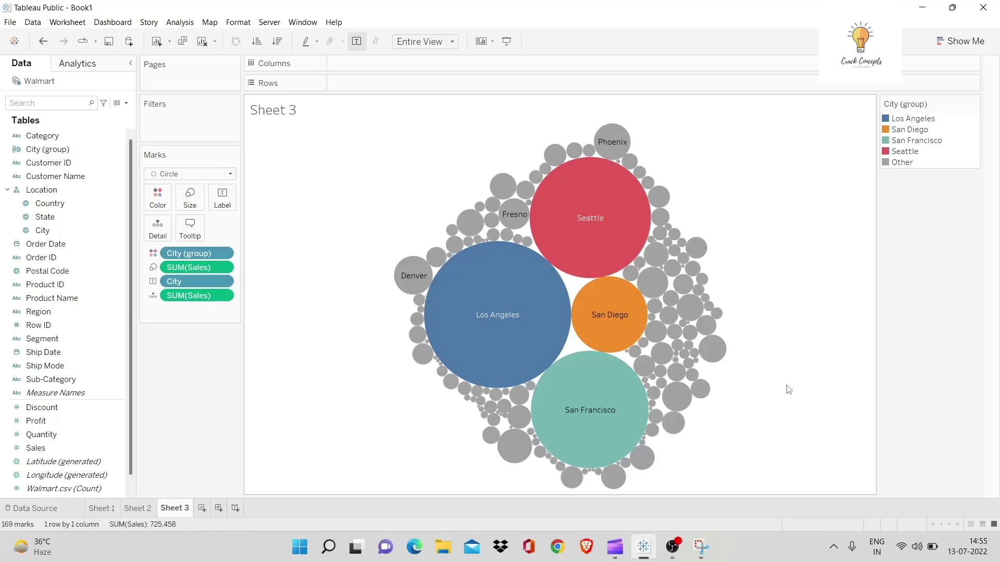
- On new Sheet 4, put City (group) and SUM(Sales) in the view and make it a pie
{"action": "left_click", "coordinate": [202, 508]}
{"action": "left_click_drag", "start_coordinate": [47, 150], "coordinate": [404, 87]}
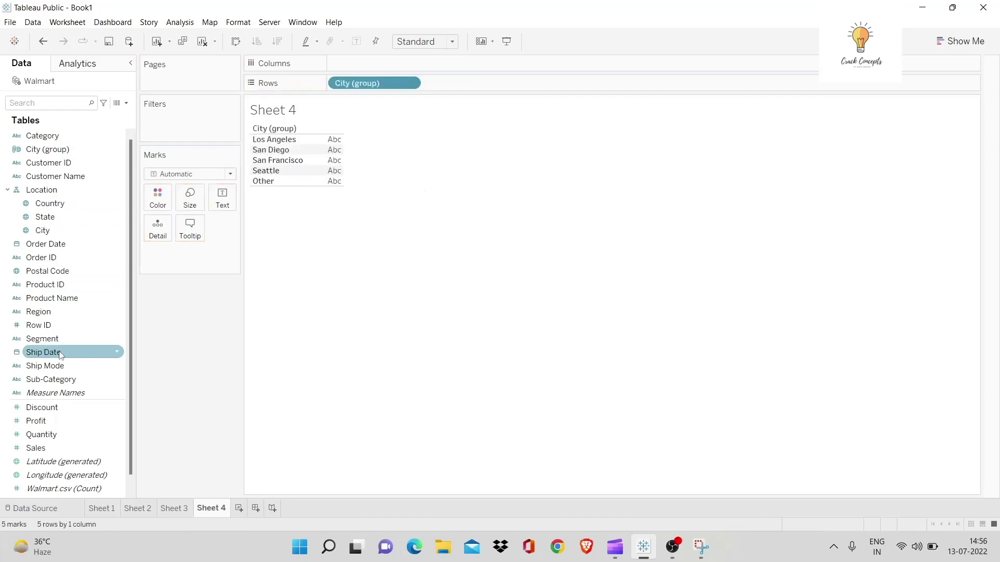
{"action": "left_click_drag", "start_coordinate": [58, 448], "coordinate": [344, 157]}
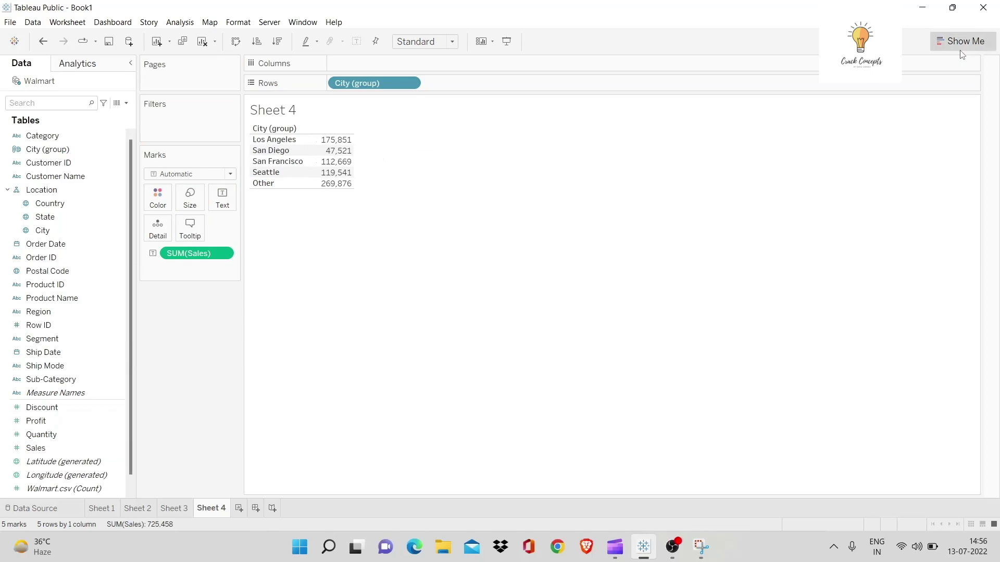
{"action": "left_click", "coordinate": [962, 42]}
{"action": "left_click", "coordinate": [977, 107]}
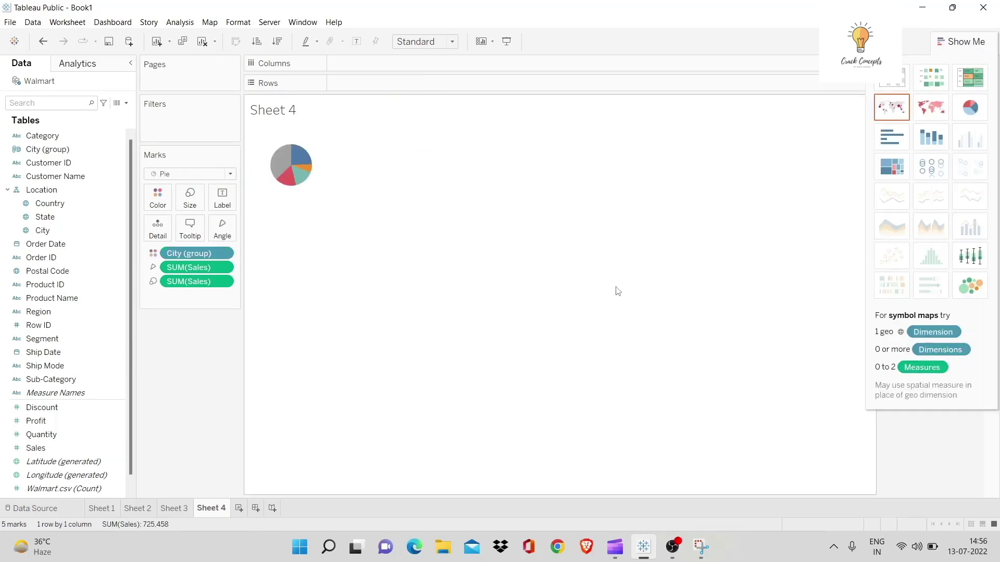
- Fit the pie to Entire View and label its slices with City (group)
{"action": "left_click", "coordinate": [432, 41]}
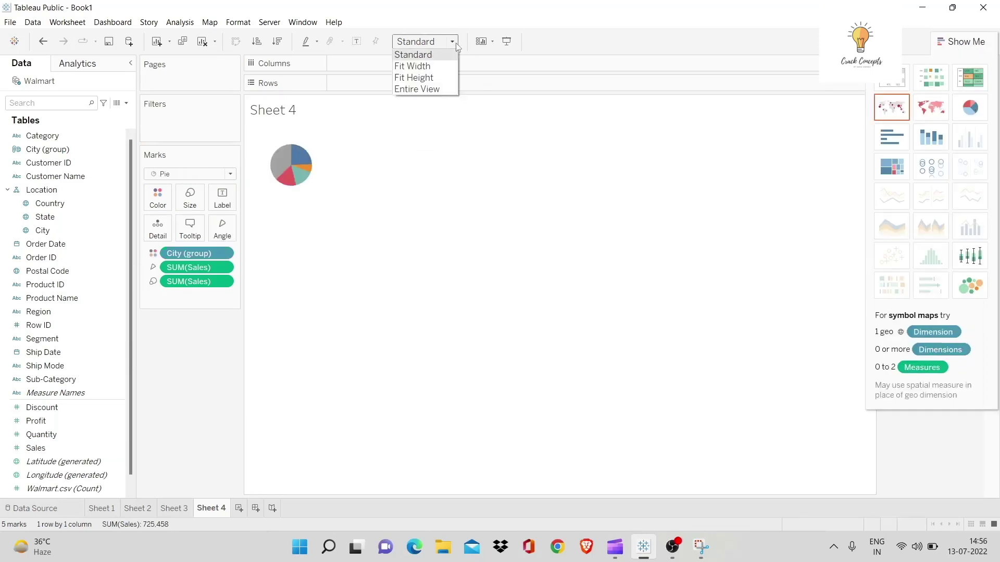
{"action": "left_click", "coordinate": [437, 88]}
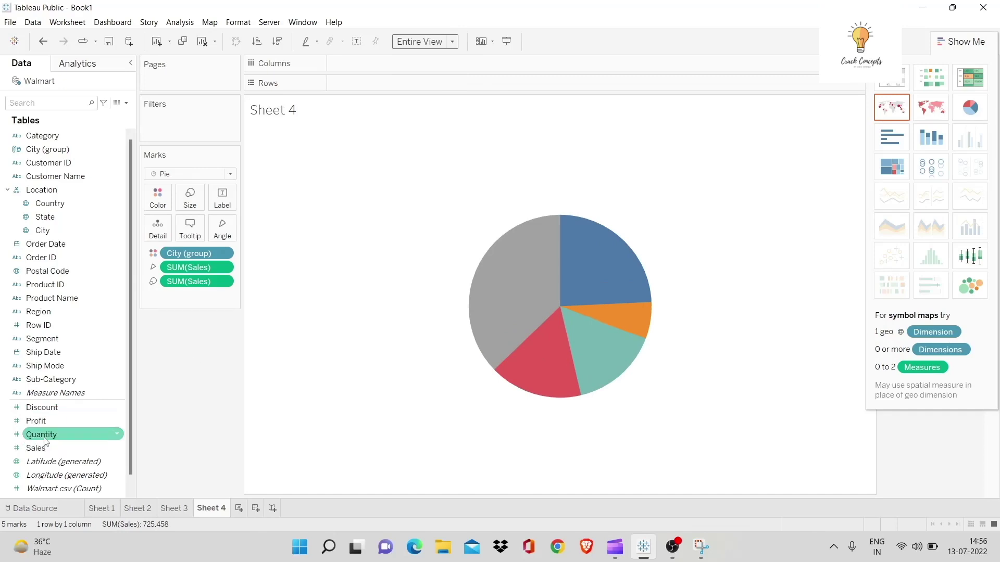
{"action": "left_click_drag", "start_coordinate": [47, 149], "coordinate": [221, 201]}
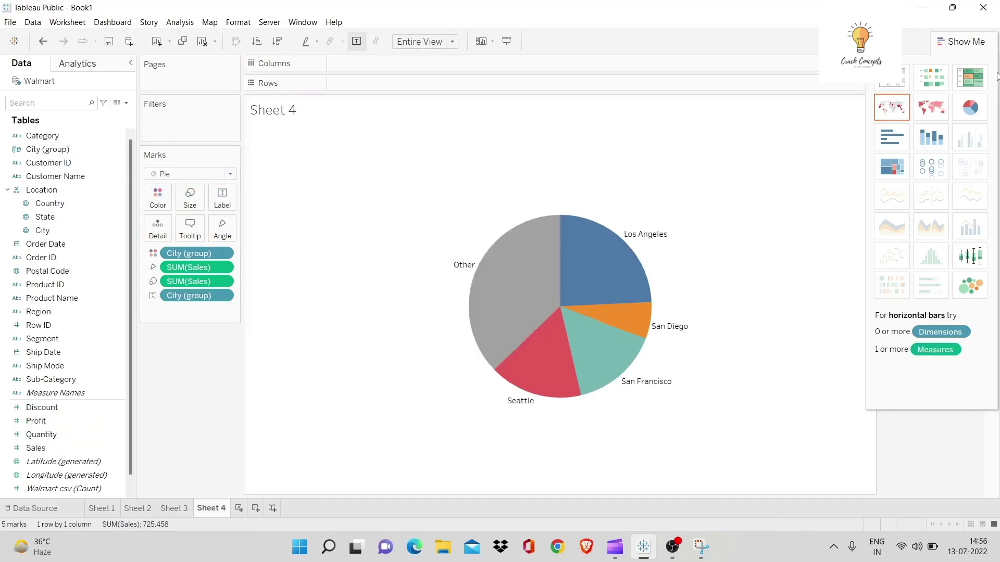
{"action": "left_click", "coordinate": [944, 43]}
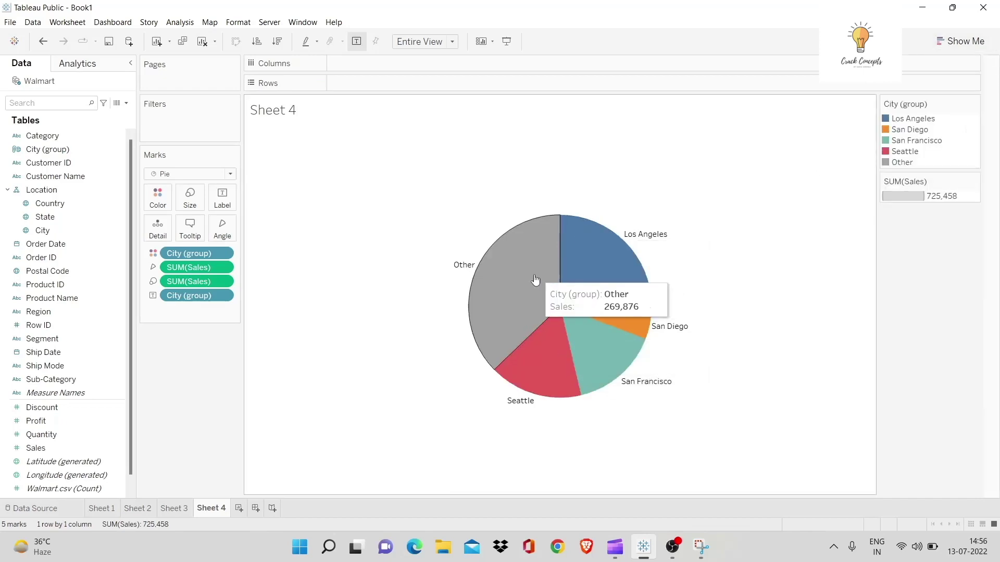
{"action": "mouse_move", "coordinate": [502, 273]}
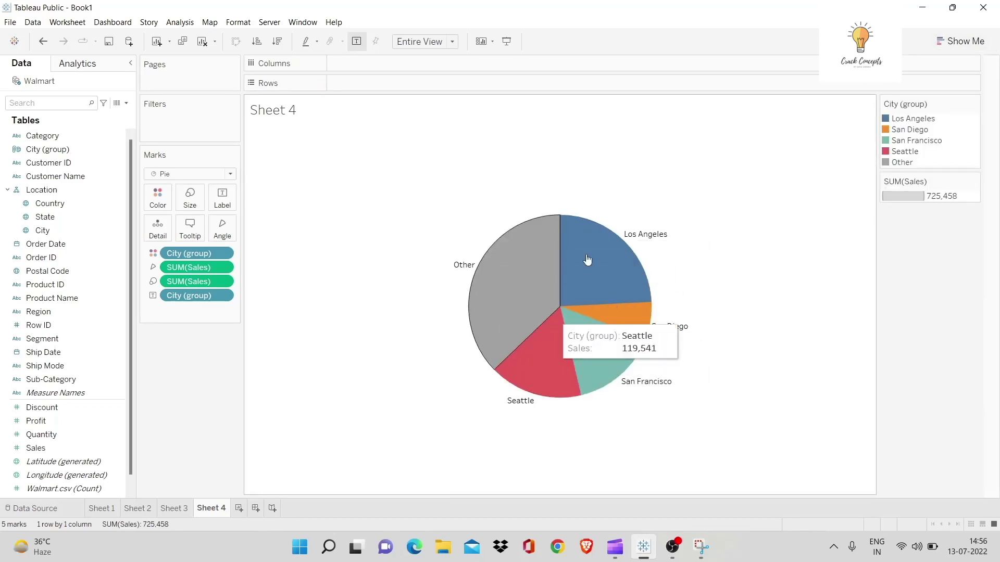
{"action": "mouse_move", "coordinate": [598, 271]}
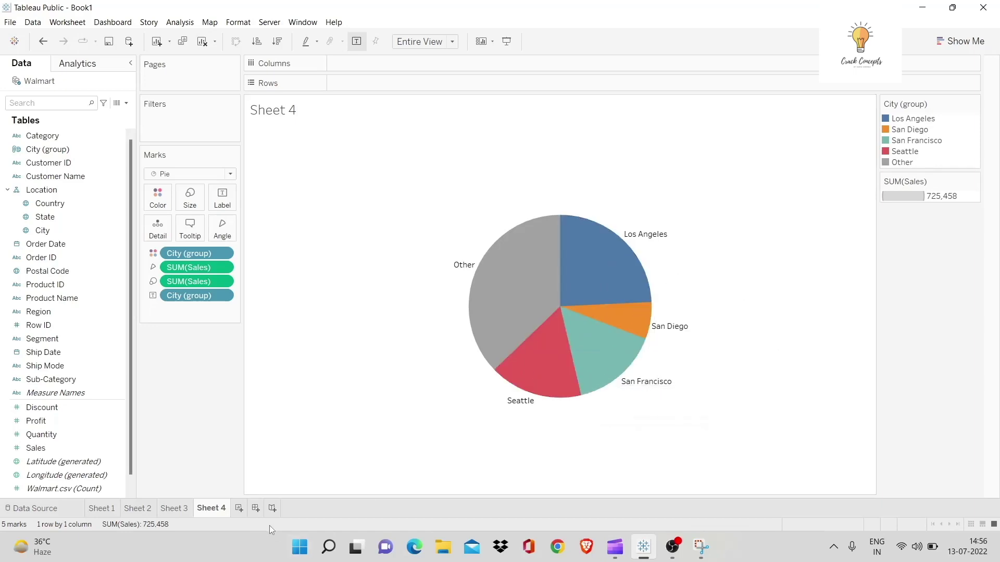
- On new Sheet 5, build a sales pie by individual City labelled with city names
{"action": "left_click", "coordinate": [238, 509]}
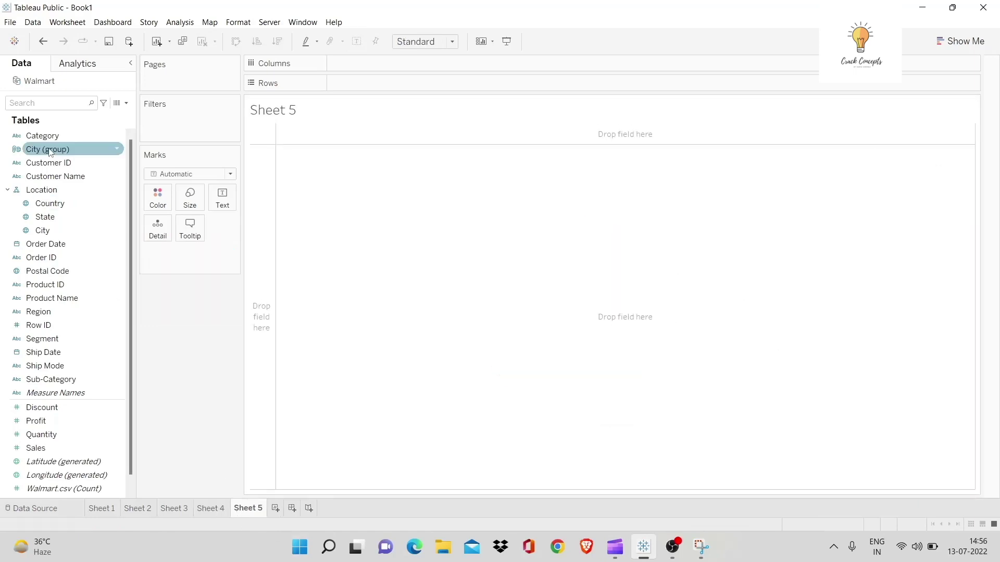
{"action": "left_click_drag", "start_coordinate": [79, 232], "coordinate": [400, 81]}
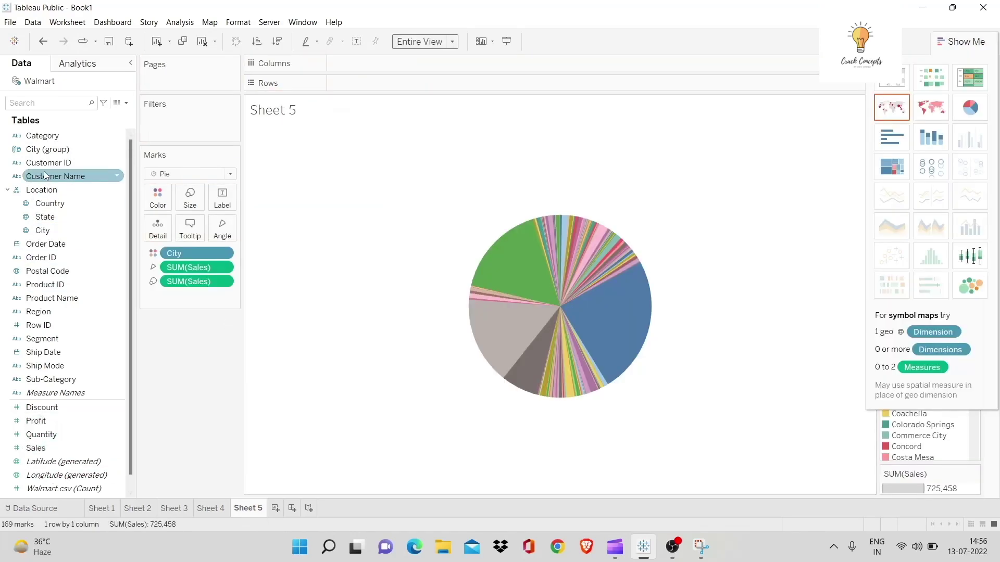
{"action": "left_click_drag", "start_coordinate": [42, 230], "coordinate": [230, 199]}
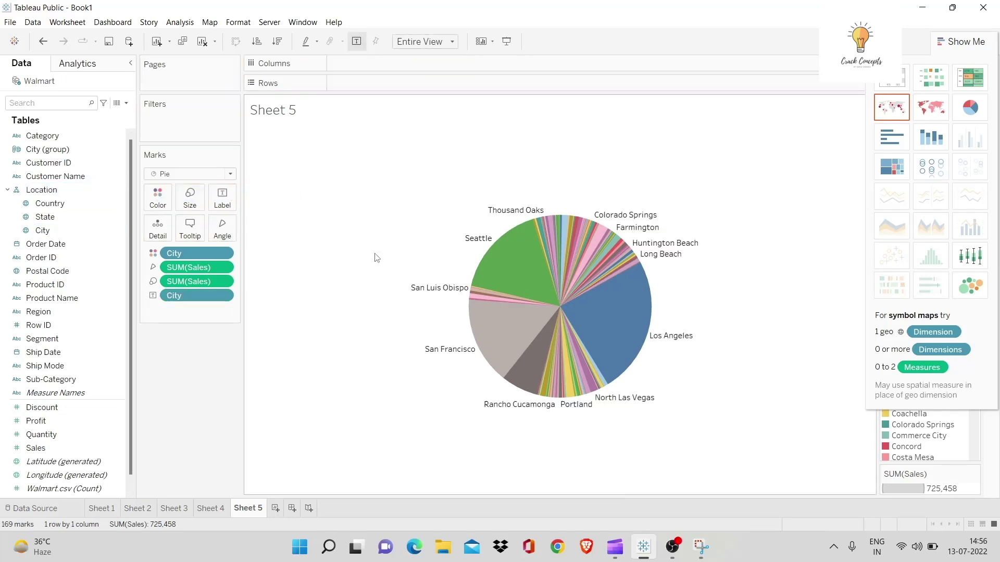
{"action": "left_click", "coordinate": [949, 43]}
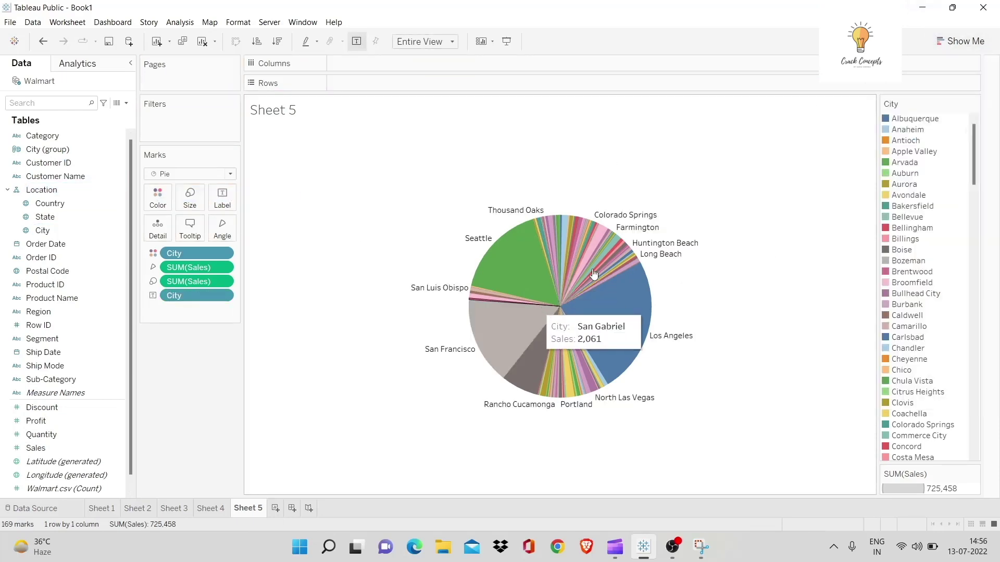
{"action": "left_click", "coordinate": [208, 508]}
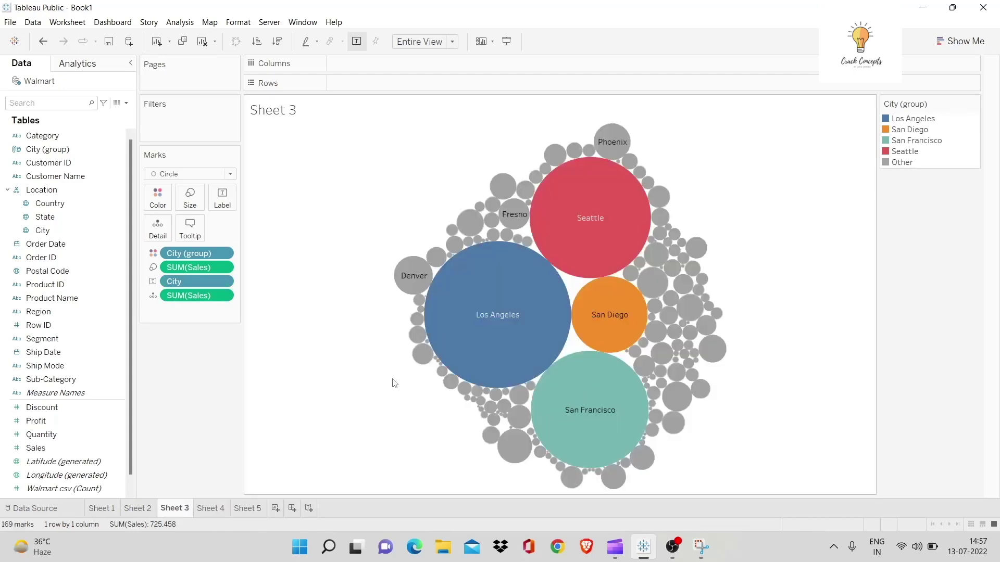
- Group the Denver, Fresno and Phoenix bubbles together and check the result on the Sheet 4 pie
{"action": "left_click", "coordinate": [410, 273]}
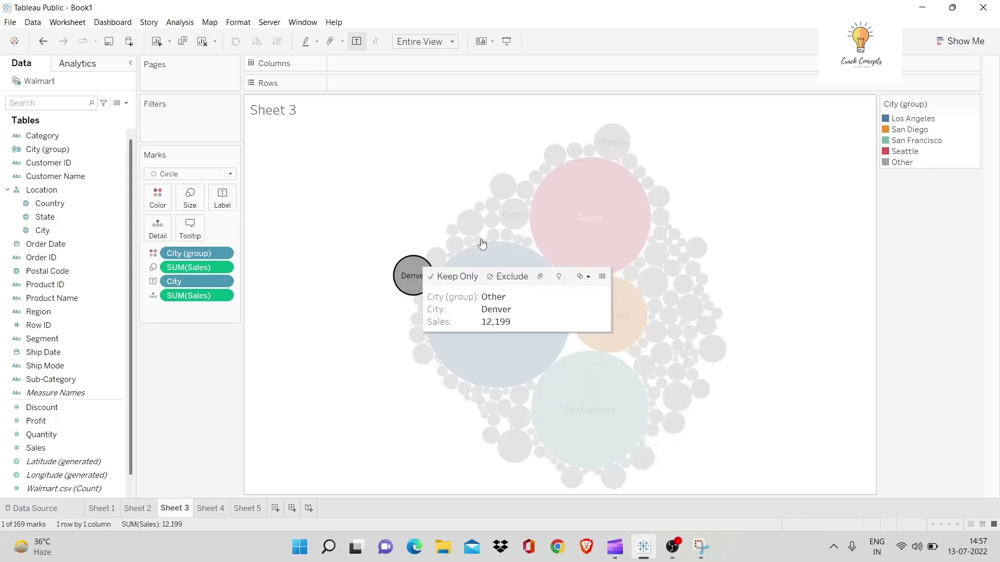
{"action": "left_click", "coordinate": [510, 222], "text": "ctrl"}
{"action": "left_click", "coordinate": [624, 139], "text": "ctrl"}
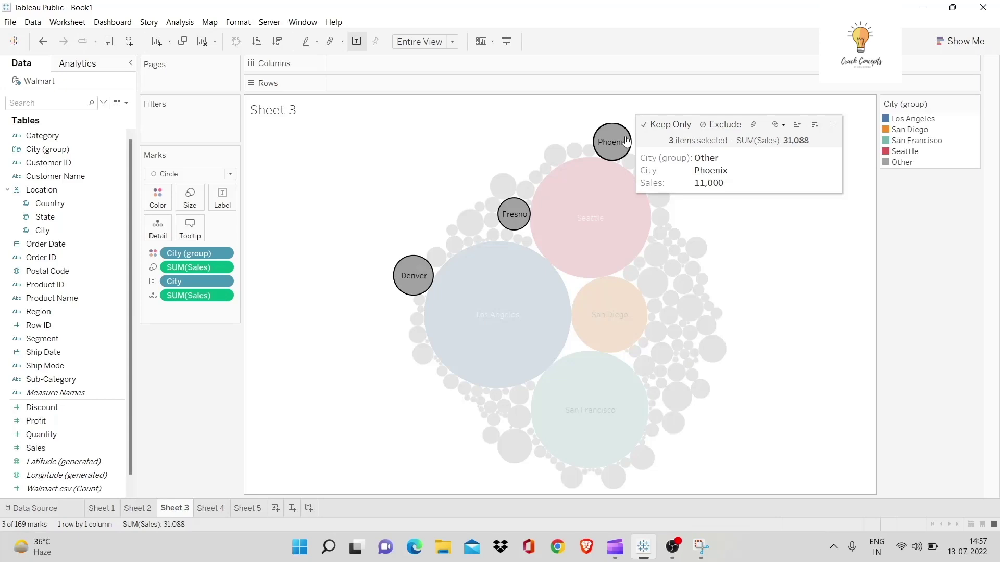
{"action": "right_click", "coordinate": [625, 139]}
{"action": "left_click", "coordinate": [657, 335]}
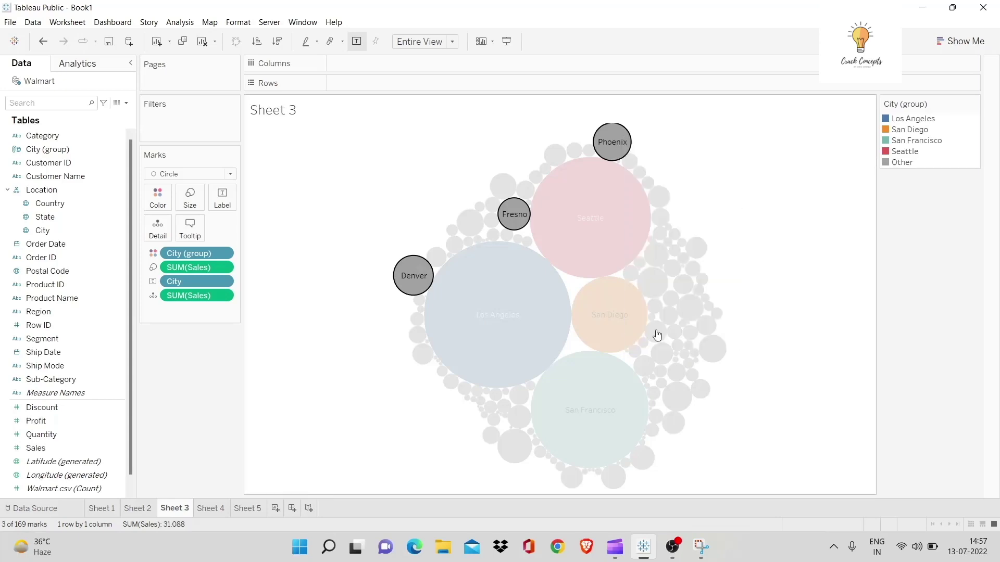
{"action": "left_click", "coordinate": [210, 509]}
{"action": "mouse_move", "coordinate": [596, 219]}
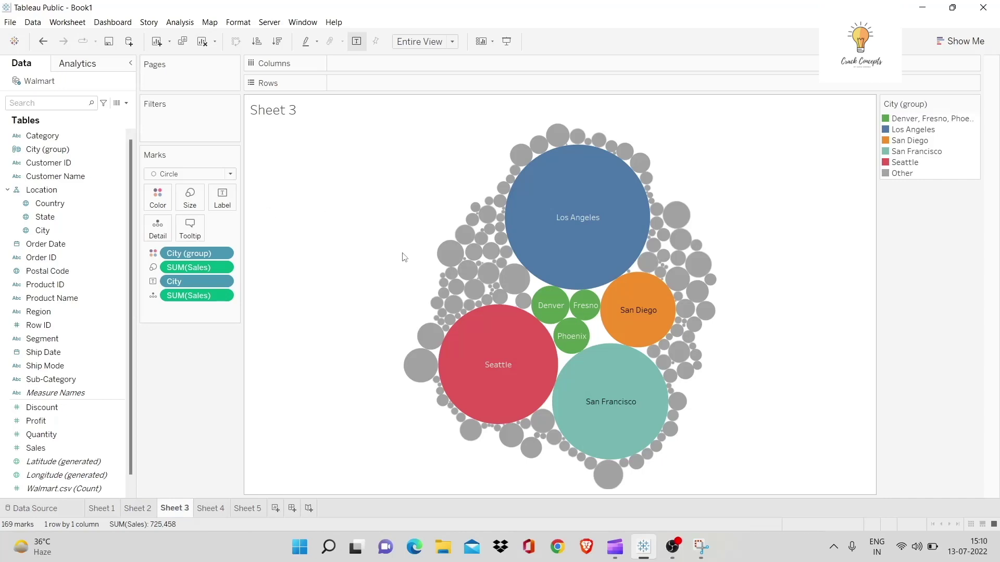
- Select the Seattle, Los Angeles, San Francisco and San Diego bubbles
{"action": "left_click", "coordinate": [502, 385]}
{"action": "left_click", "coordinate": [567, 241], "text": "ctrl"}
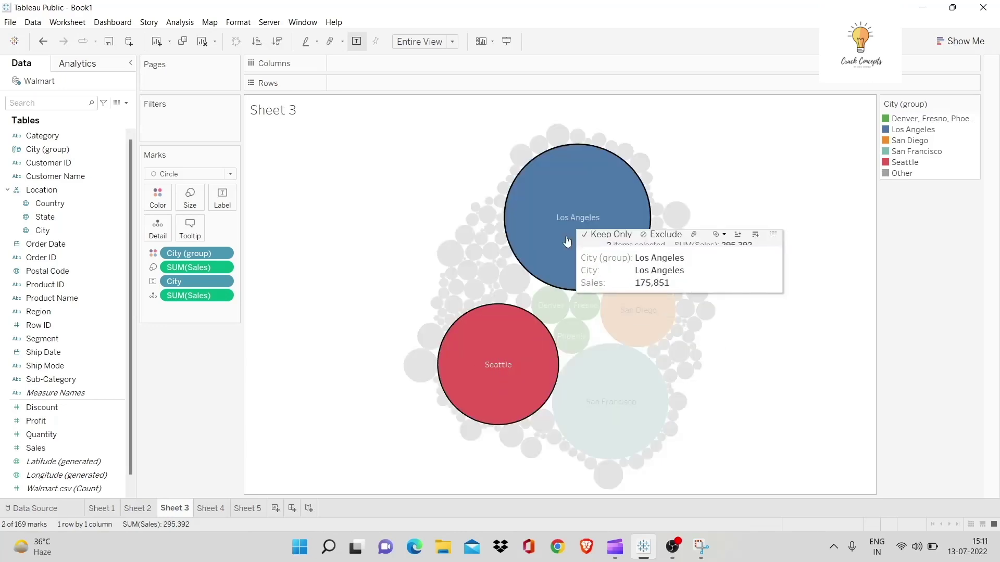
{"action": "left_click", "coordinate": [632, 400], "text": "ctrl"}
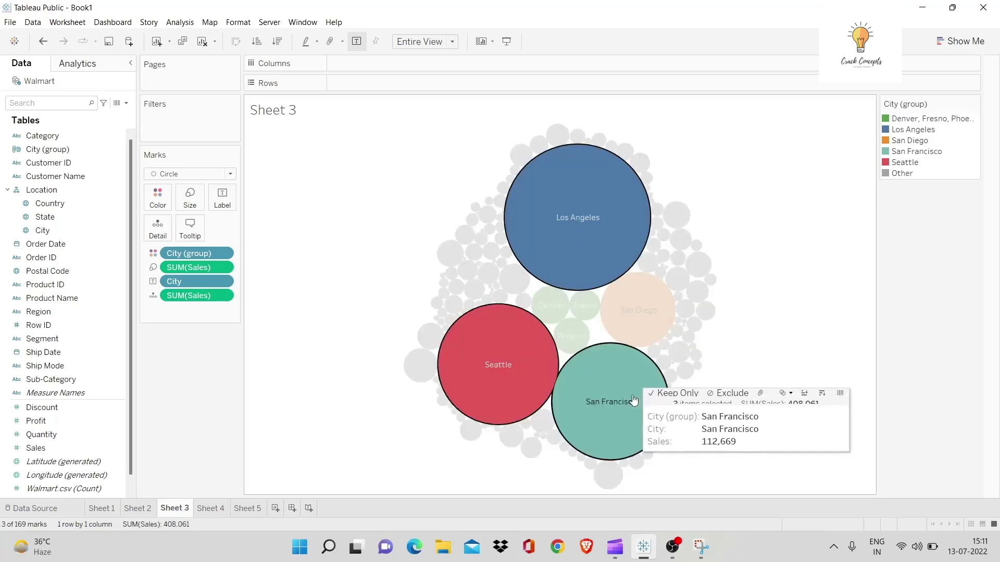
{"action": "left_click", "coordinate": [638, 331], "text": "ctrl"}
- Create a set named Cities from the four selected cities, dropping the City (group) column
{"action": "right_click", "coordinate": [638, 331]}
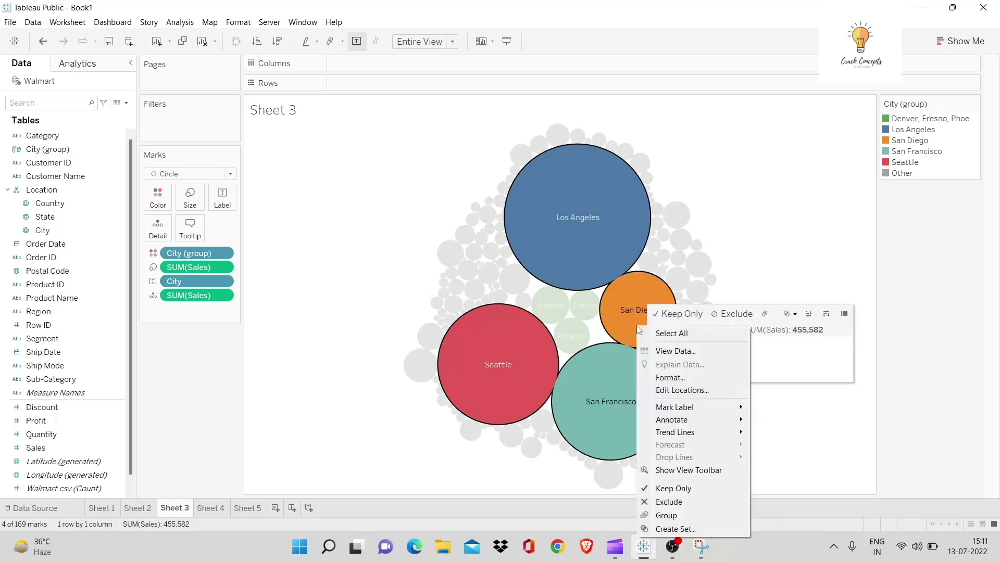
{"action": "left_click", "coordinate": [673, 529]}
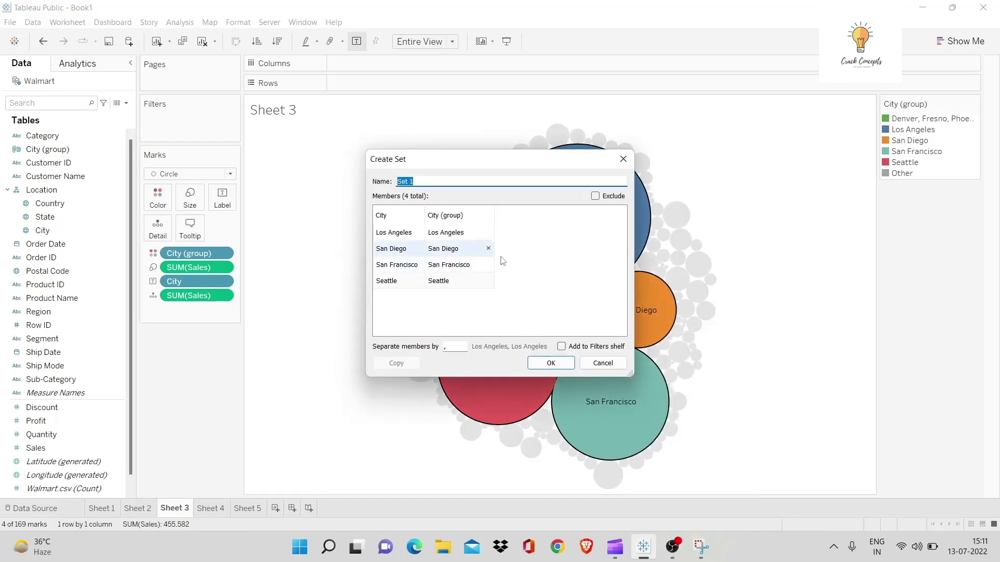
{"action": "type", "text": "Cities"}
{"action": "left_click", "coordinate": [487, 215]}
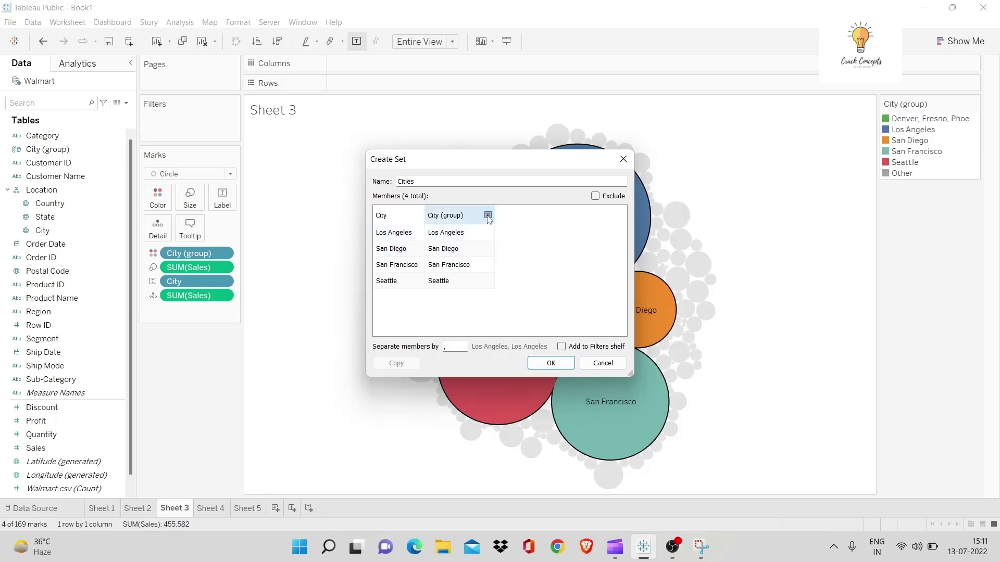
{"action": "left_click", "coordinate": [533, 364]}
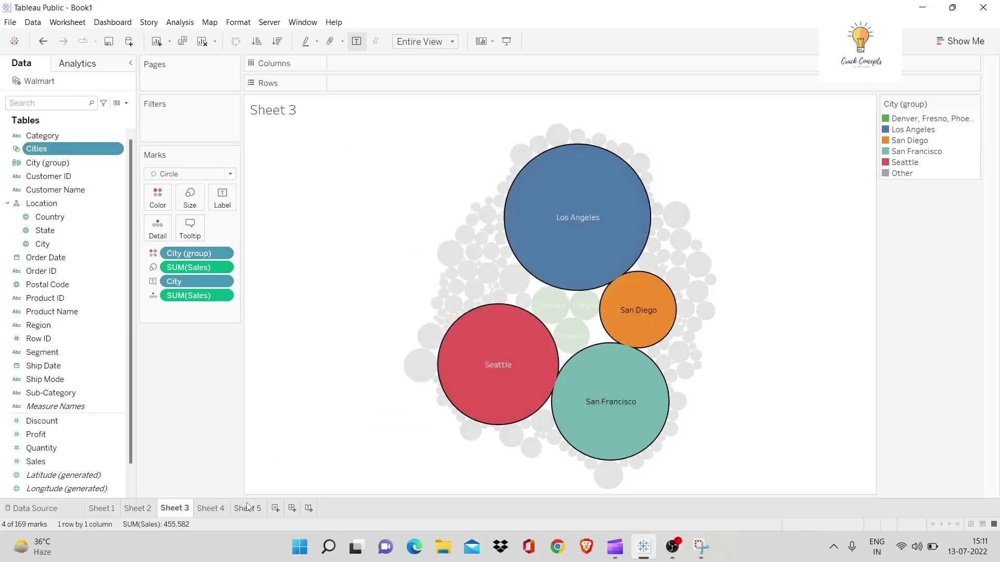
- On new Sheet 6, put Cities on Rows with SUM(Sales) as text
{"action": "left_click", "coordinate": [275, 508]}
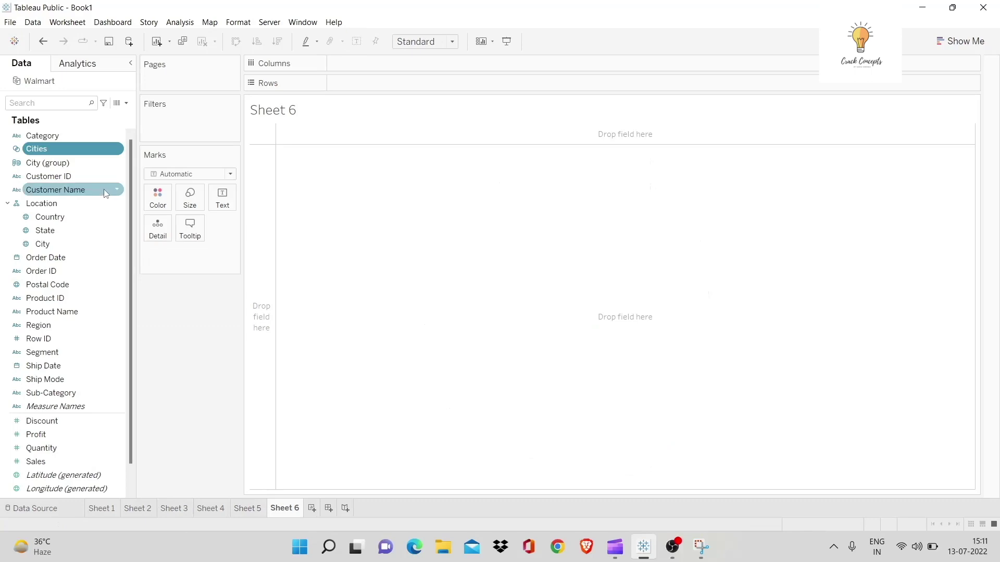
{"action": "left_click_drag", "start_coordinate": [49, 148], "coordinate": [358, 85]}
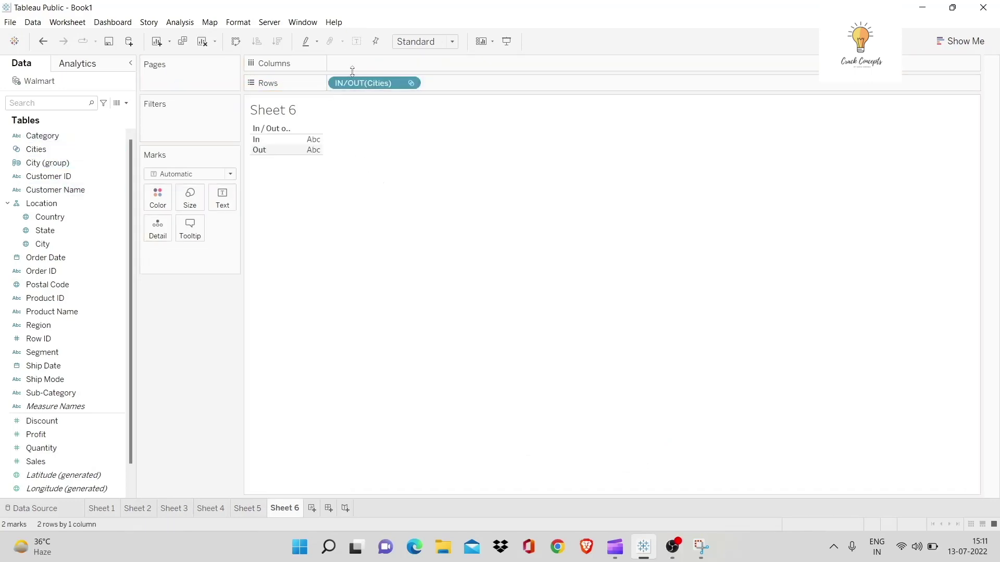
{"action": "left_click_drag", "start_coordinate": [36, 461], "coordinate": [307, 147]}
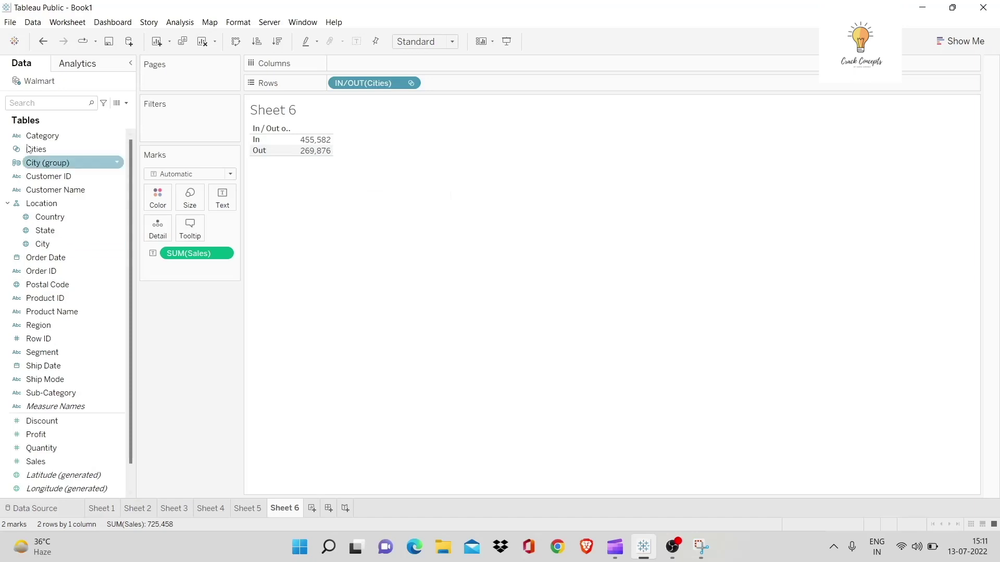
{"action": "left_click_drag", "start_coordinate": [46, 149], "coordinate": [44, 185]}
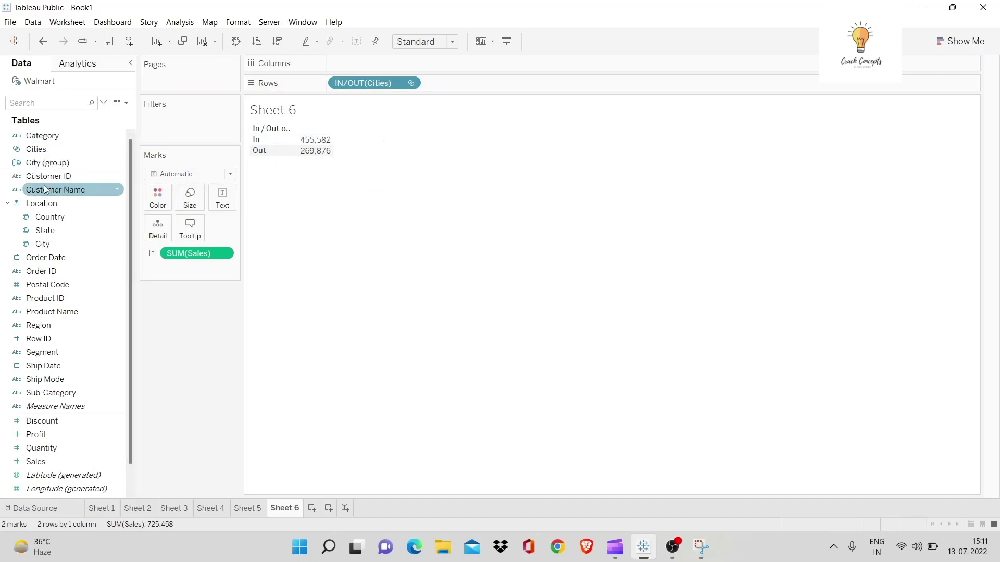
- Add and remove a City breakdown, then show only the members of the Cities set
{"action": "left_click_drag", "start_coordinate": [68, 250], "coordinate": [464, 85]}
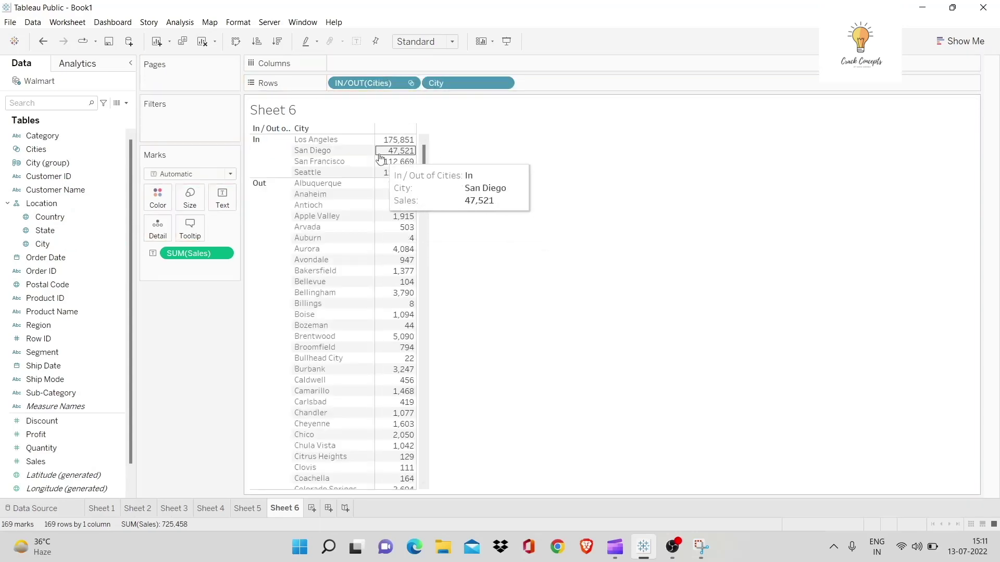
{"action": "left_click", "coordinate": [504, 83]}
{"action": "left_click", "coordinate": [487, 288]}
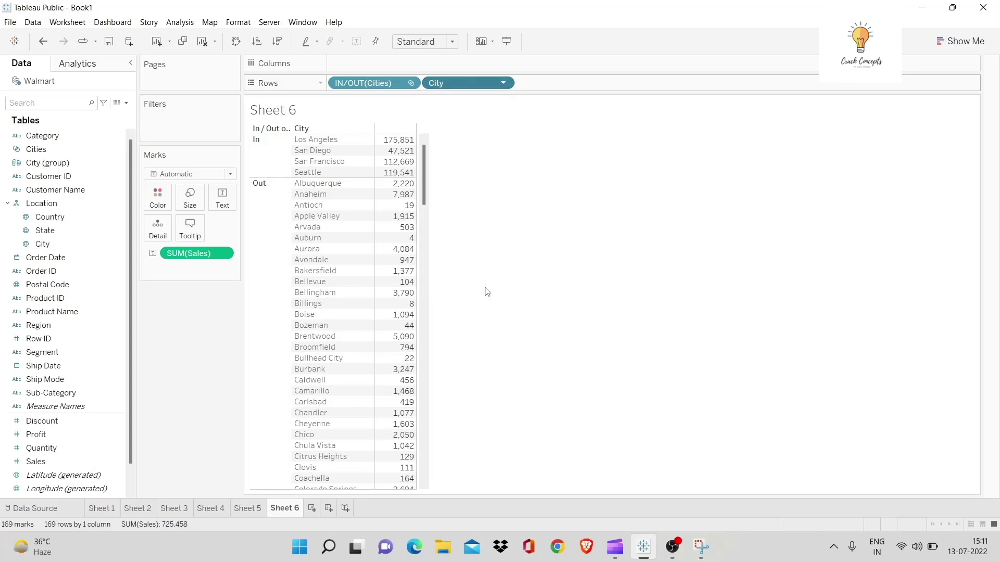
{"action": "left_click", "coordinate": [410, 83]}
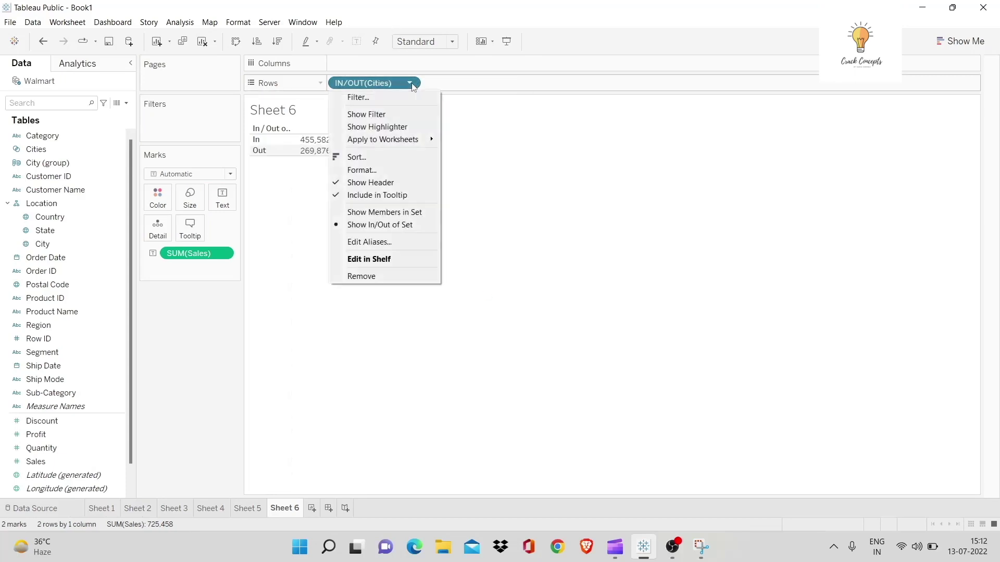
{"action": "left_click", "coordinate": [383, 212]}
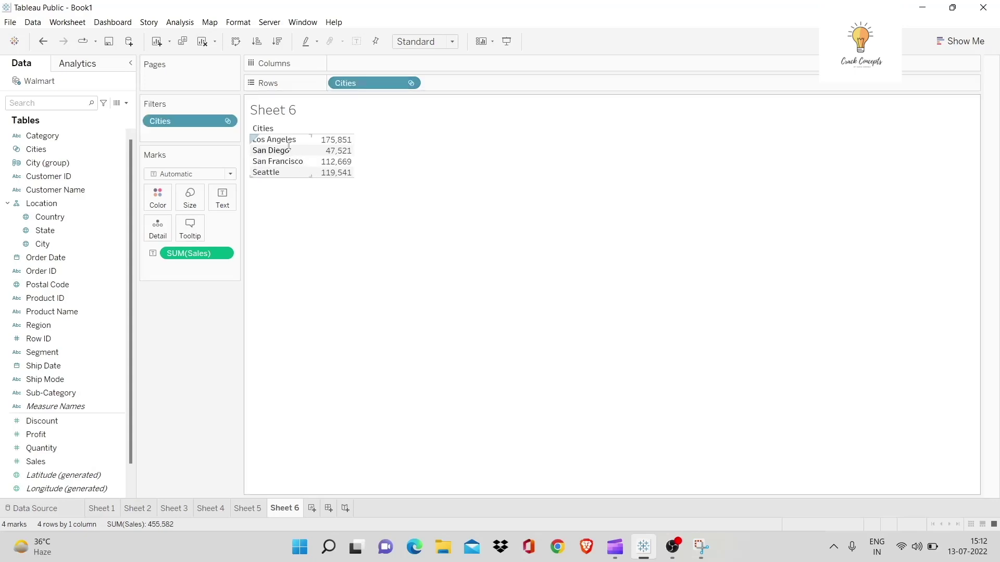
- Turn the Cities sales table into a pie with one slice per set member, fitted to Entire View
{"action": "left_click", "coordinate": [961, 41]}
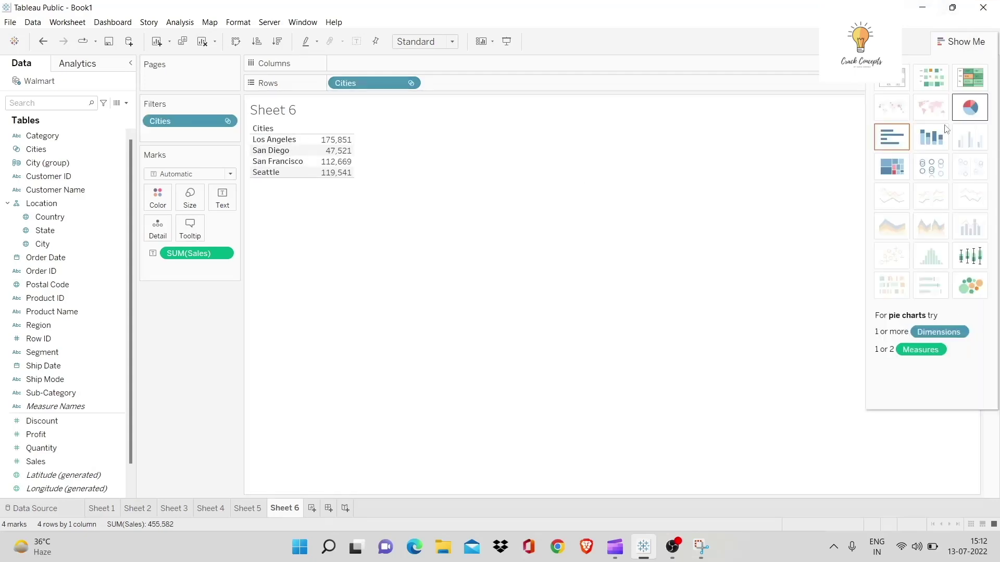
{"action": "left_click", "coordinate": [979, 111]}
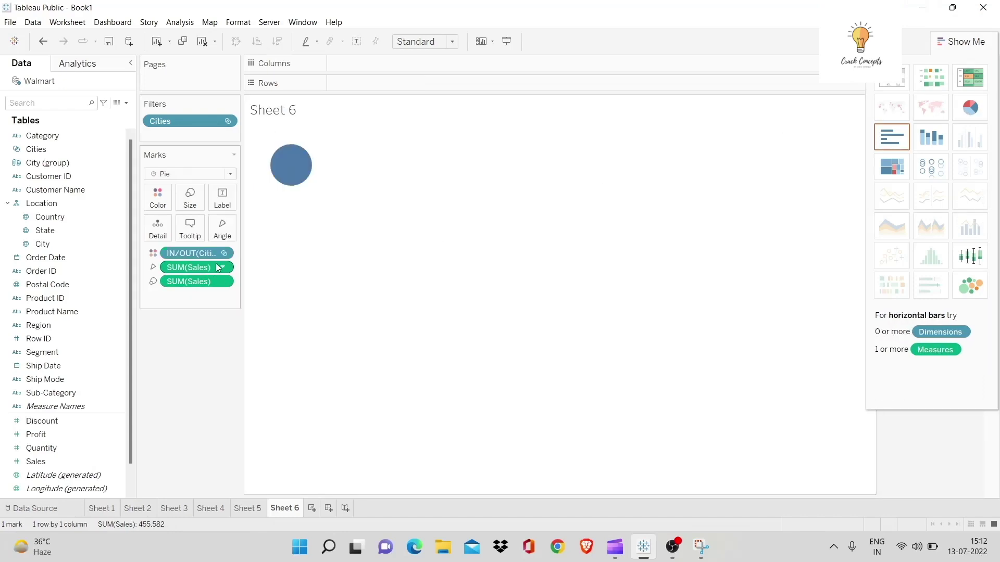
{"action": "left_click", "coordinate": [224, 254]}
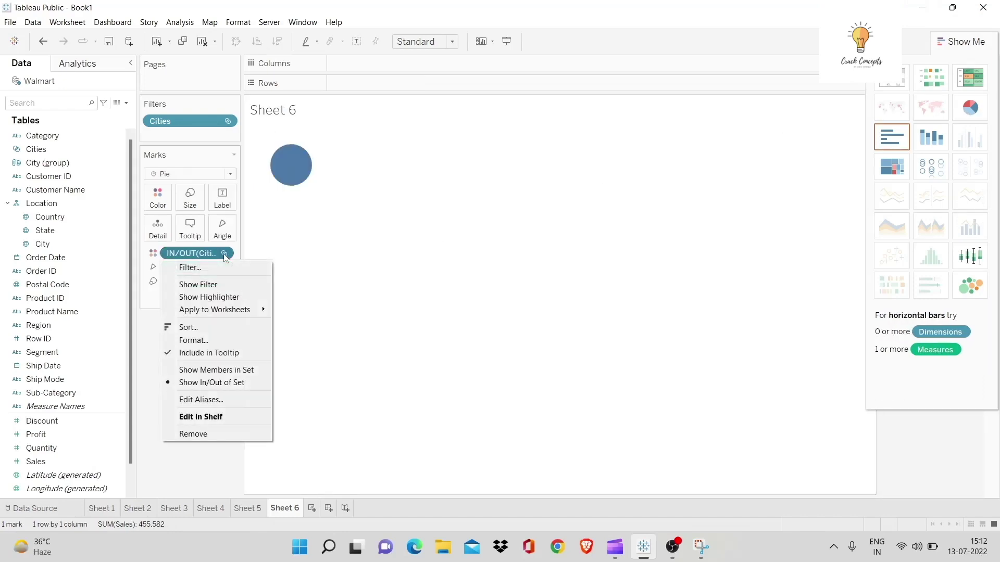
{"action": "left_click", "coordinate": [216, 370]}
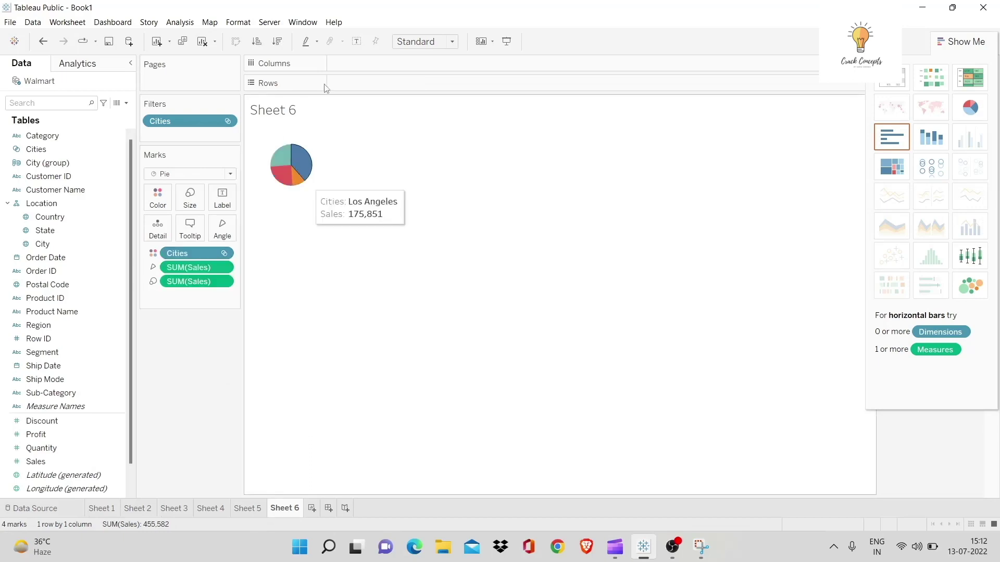
{"action": "left_click", "coordinate": [453, 42]}
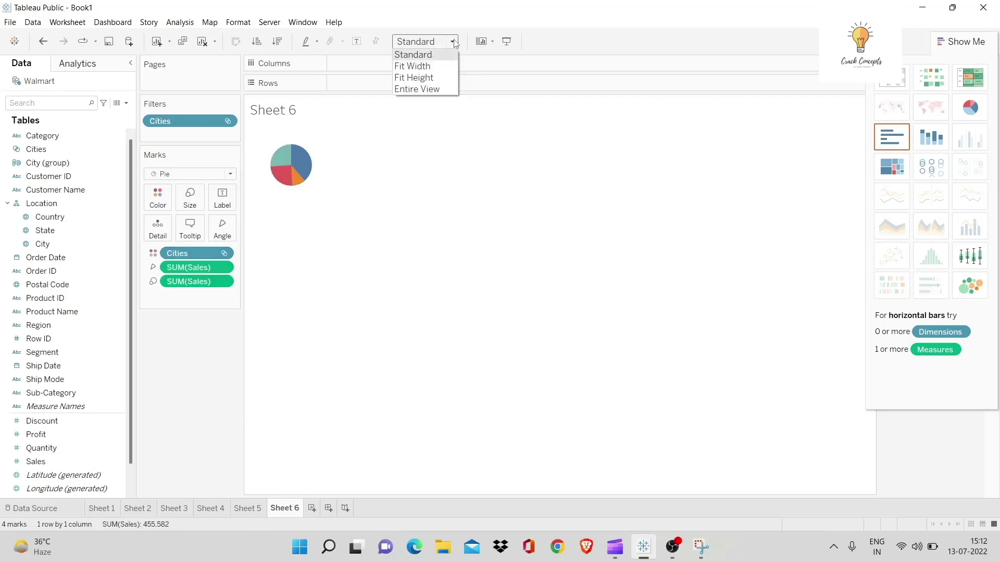
{"action": "left_click", "coordinate": [438, 85]}
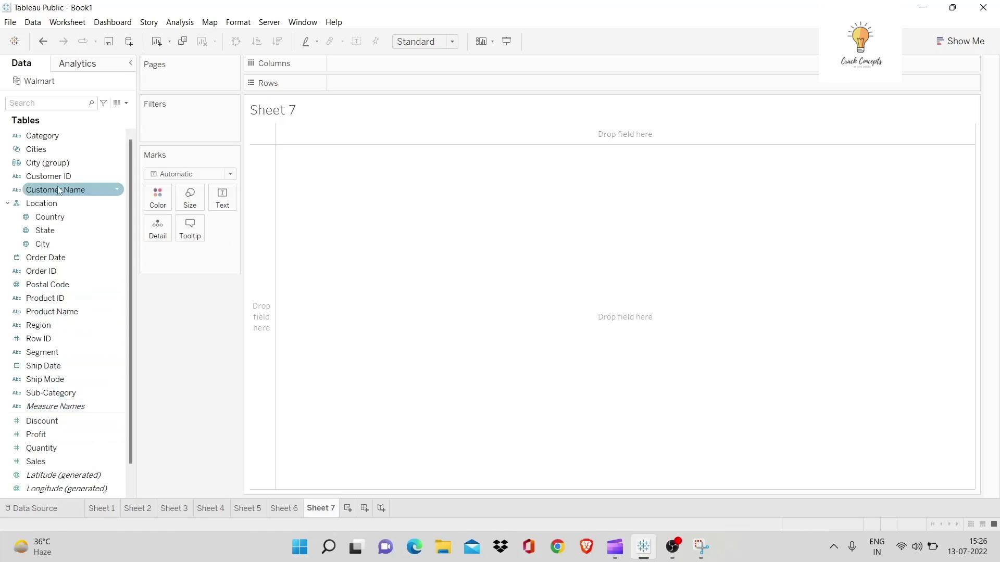
- Put City on Rows with SUM(Sales) as text, then convert it to packed bubbles
{"action": "left_click_drag", "start_coordinate": [43, 244], "coordinate": [386, 83]}
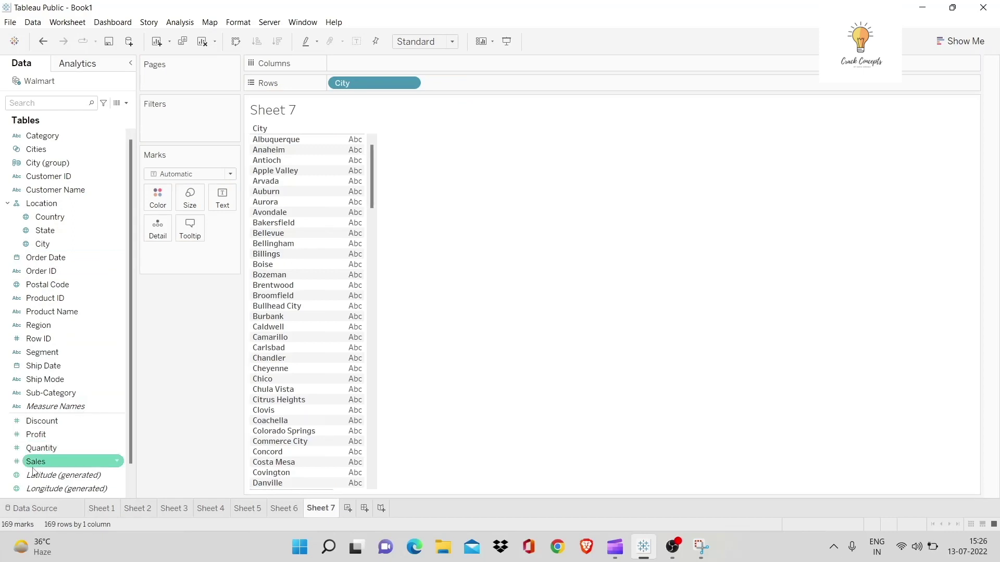
{"action": "left_click_drag", "start_coordinate": [35, 462], "coordinate": [348, 304]}
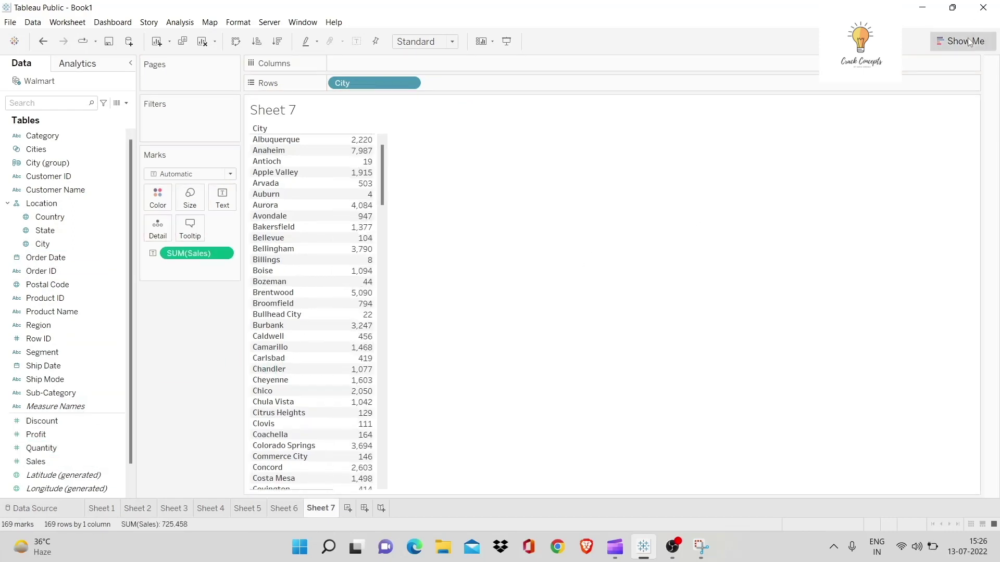
{"action": "left_click", "coordinate": [973, 41]}
{"action": "left_click", "coordinate": [974, 281]}
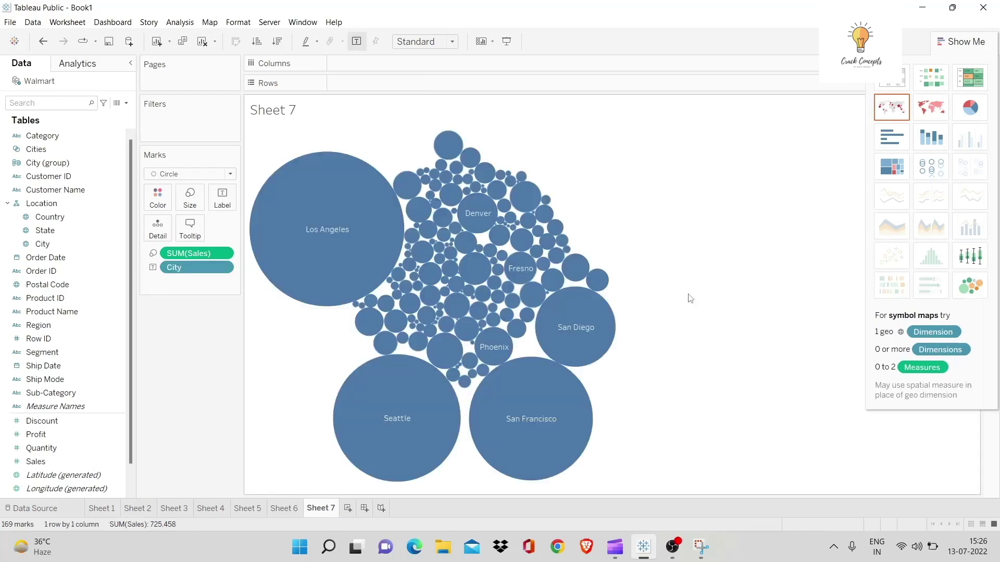
- Make the bubble chart fill the entire view and colour the bubbles by SUM(Sales)
{"action": "left_click", "coordinate": [448, 42]}
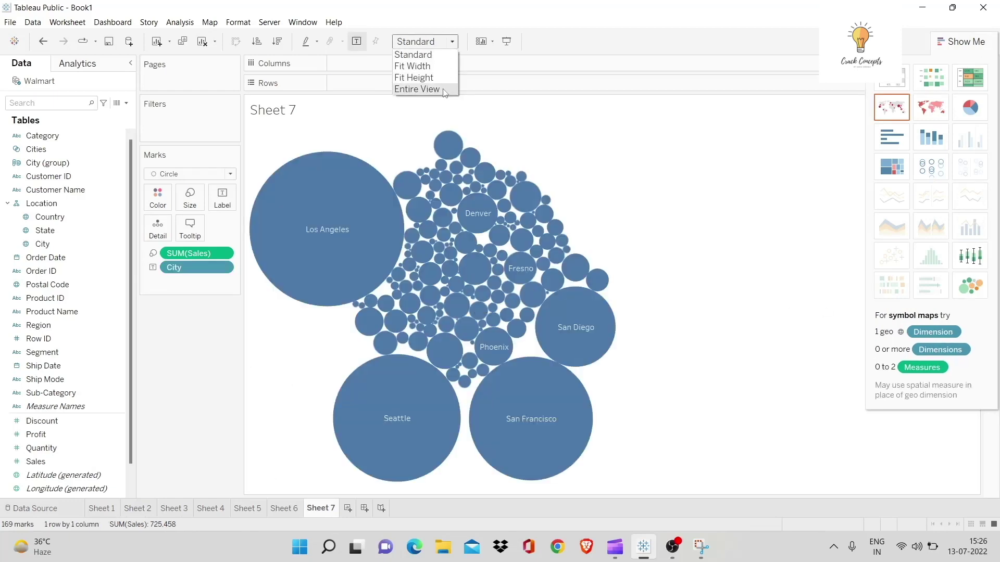
{"action": "left_click", "coordinate": [424, 89]}
{"action": "left_click_drag", "start_coordinate": [62, 463], "coordinate": [157, 200]}
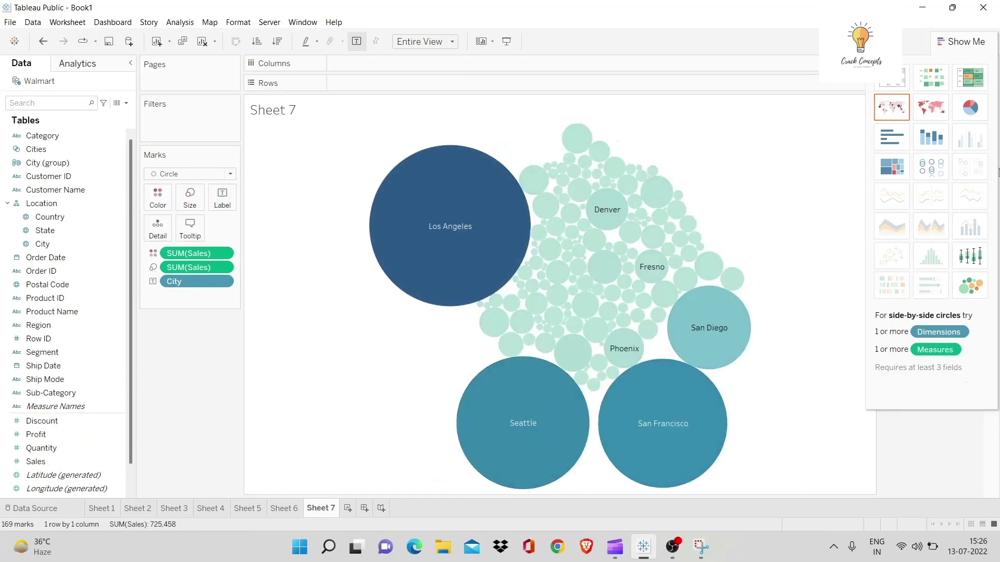
{"action": "left_click", "coordinate": [961, 42]}
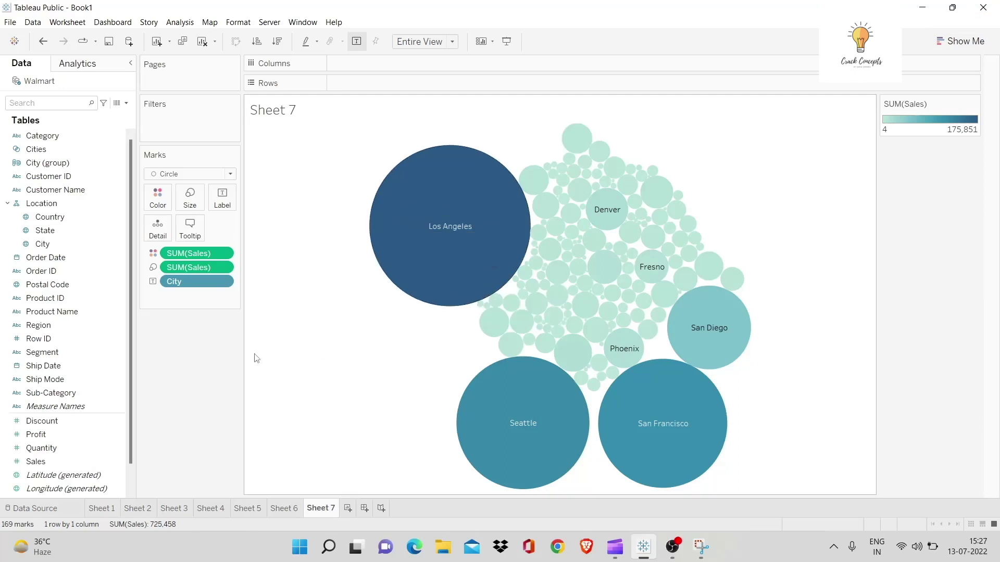
- Page the bubble chart by Segment, stepping through Corporate and Home Office and back to Consumer
{"action": "left_click_drag", "start_coordinate": [40, 360], "coordinate": [168, 81]}
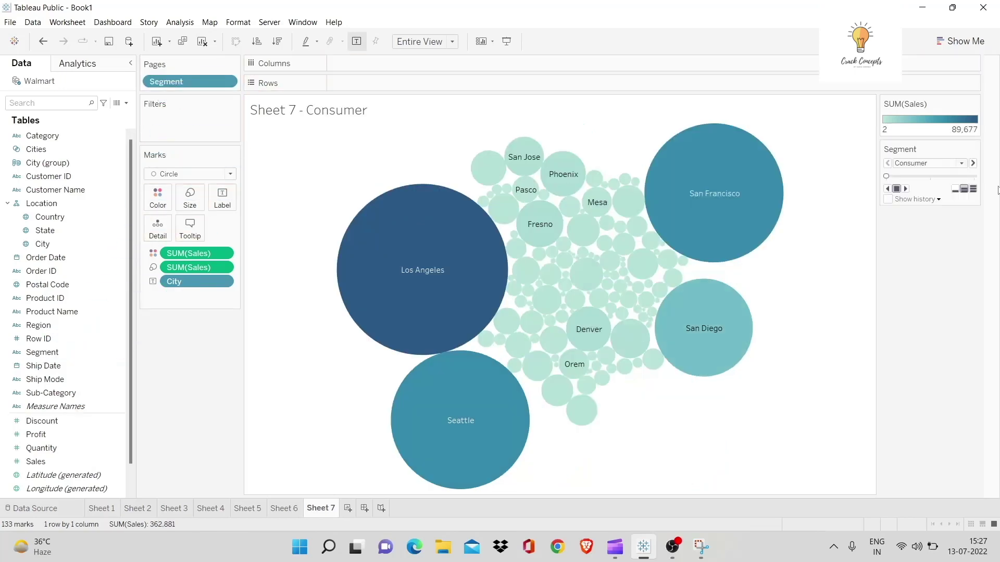
{"action": "left_click", "coordinate": [972, 163]}
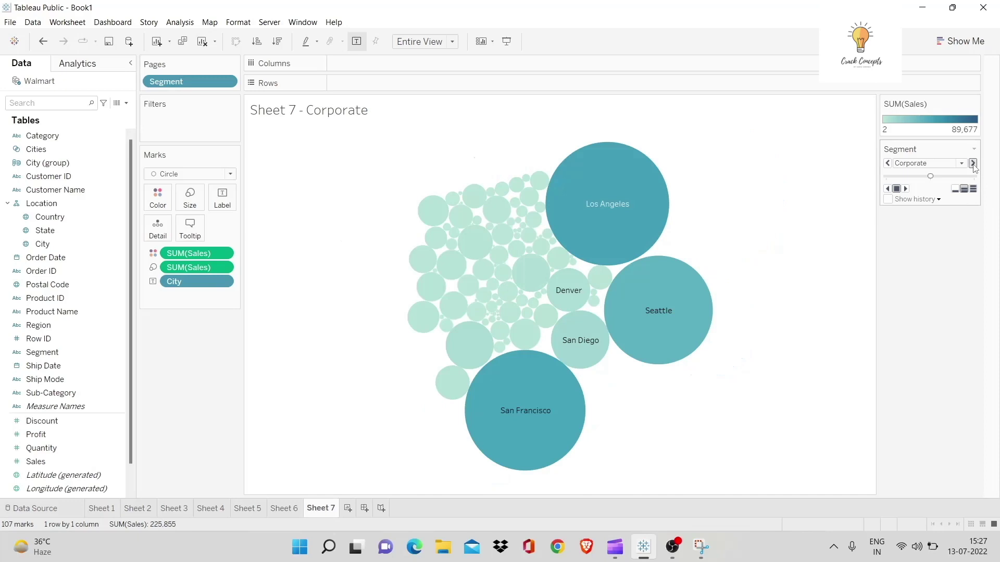
{"action": "left_click", "coordinate": [972, 164]}
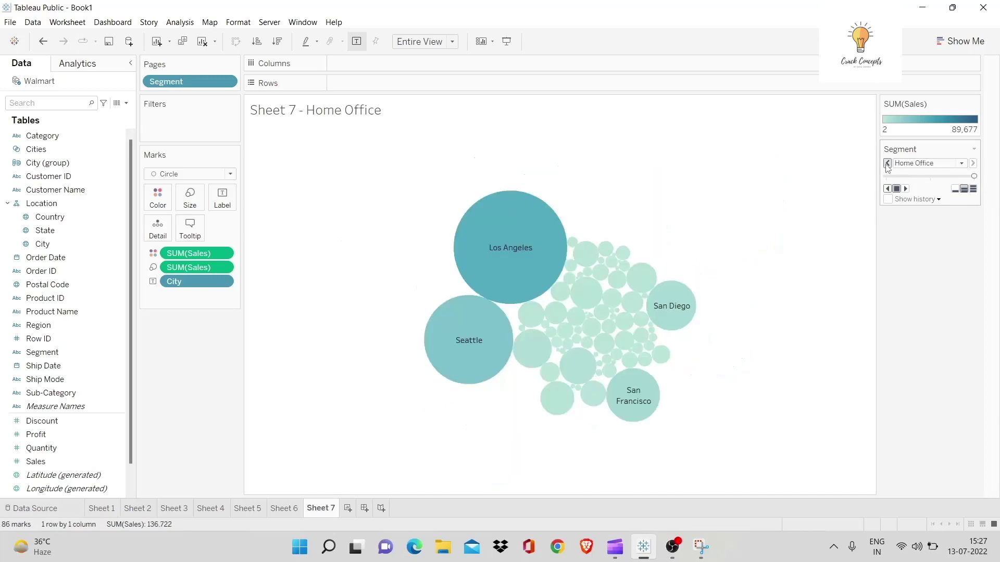
{"action": "left_click", "coordinate": [888, 164]}
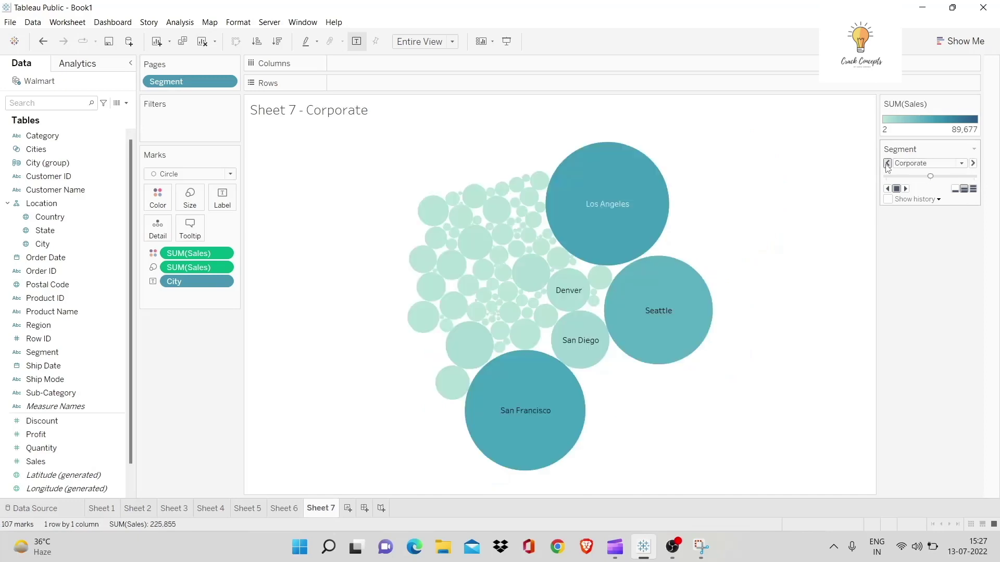
{"action": "left_click", "coordinate": [887, 163]}
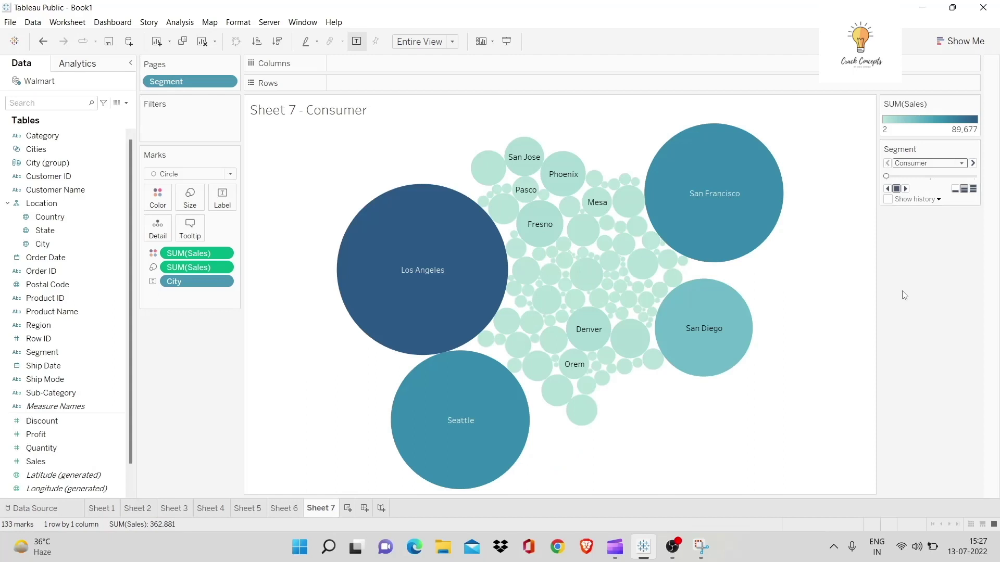
- Browse the Segment pages via the page list and controls, ending on Corporate
{"action": "left_click", "coordinate": [961, 165]}
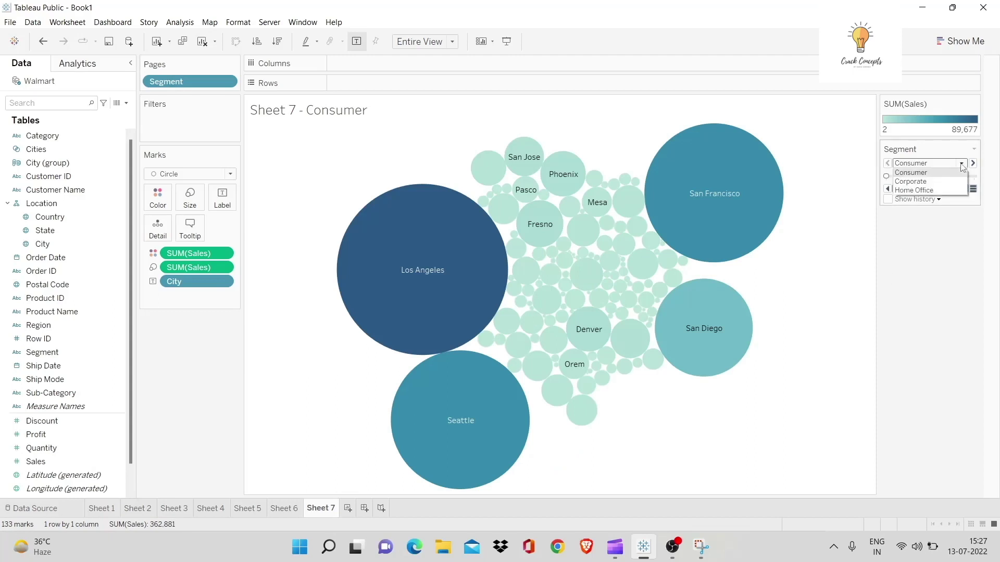
{"action": "left_click", "coordinate": [925, 181]}
{"action": "left_click", "coordinate": [888, 164]}
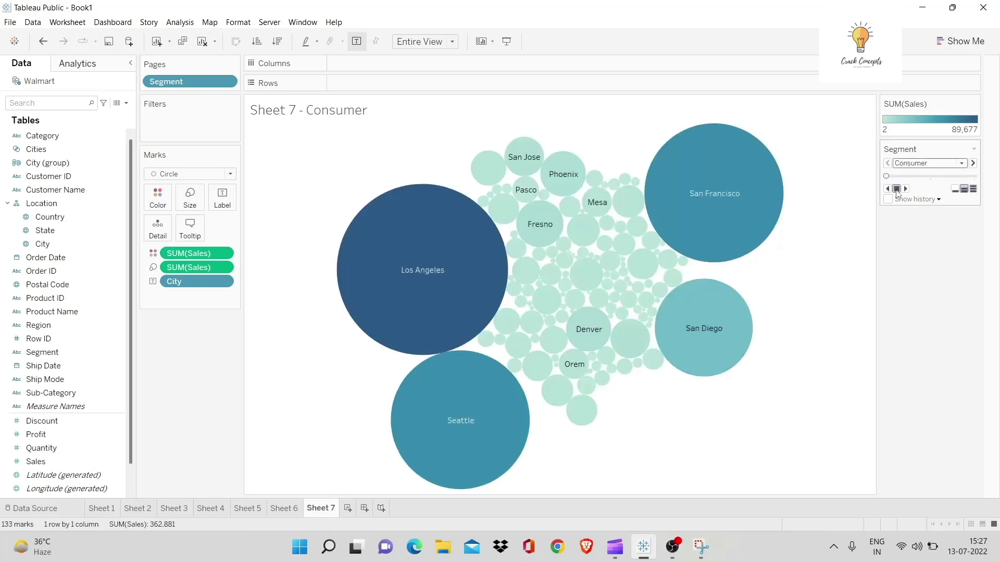
{"action": "left_click", "coordinate": [905, 188]}
{"action": "left_click", "coordinate": [905, 189]}
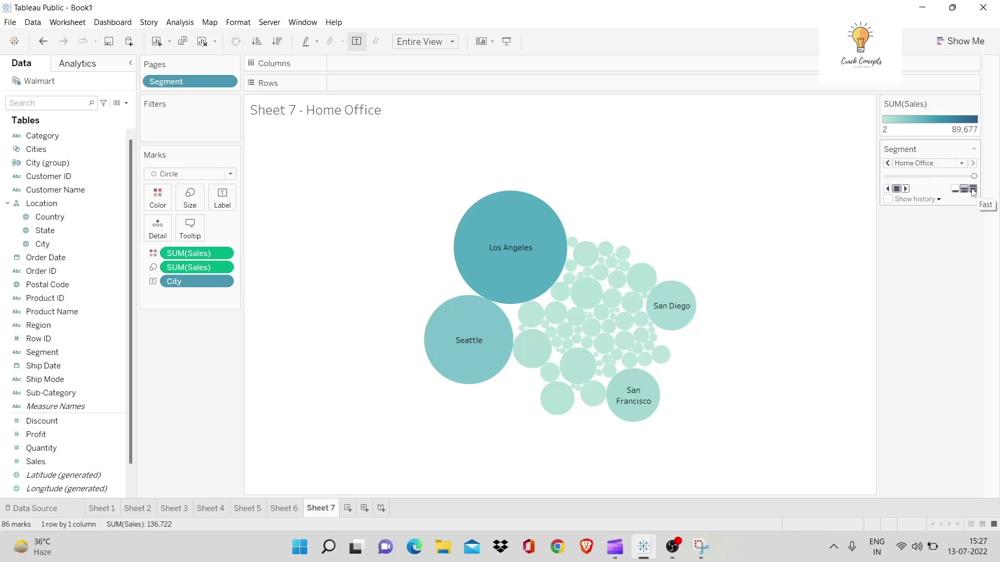
{"action": "left_click", "coordinate": [887, 189]}
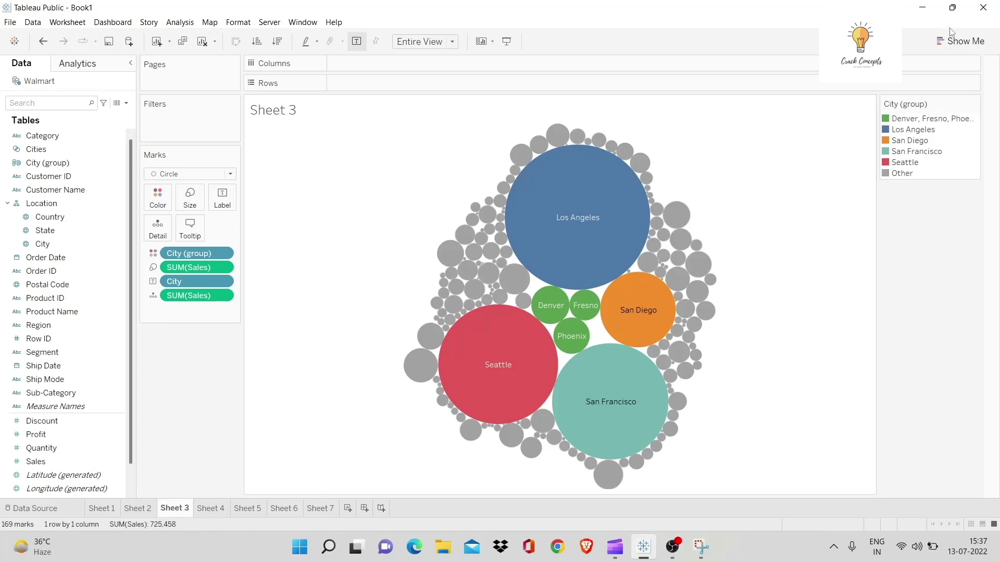
- Duplicate the Sheet 3 bubble chart as a crosstab via Worksheet > Duplicate as Crosstab
{"action": "left_click", "coordinate": [963, 42]}
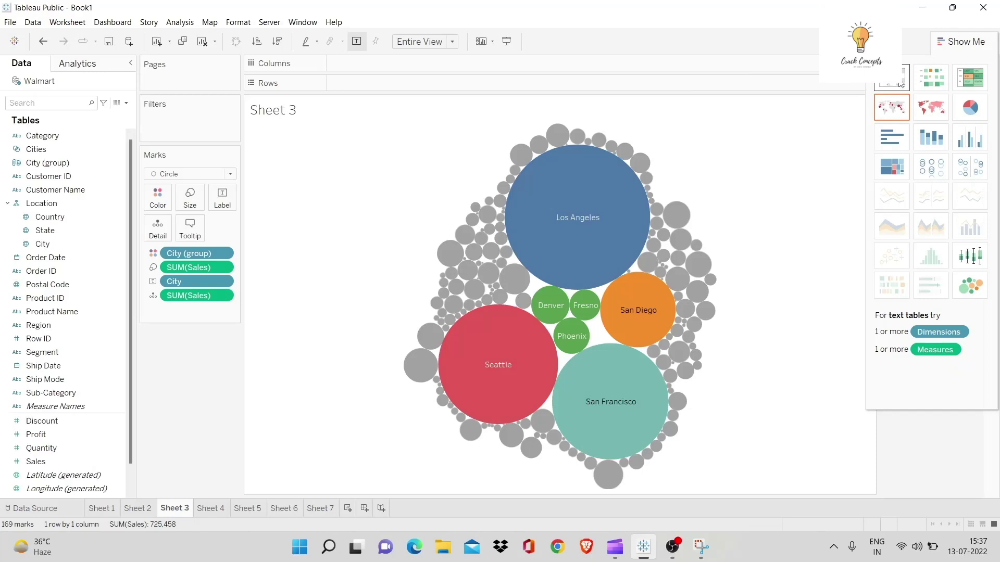
{"action": "left_click", "coordinate": [987, 44]}
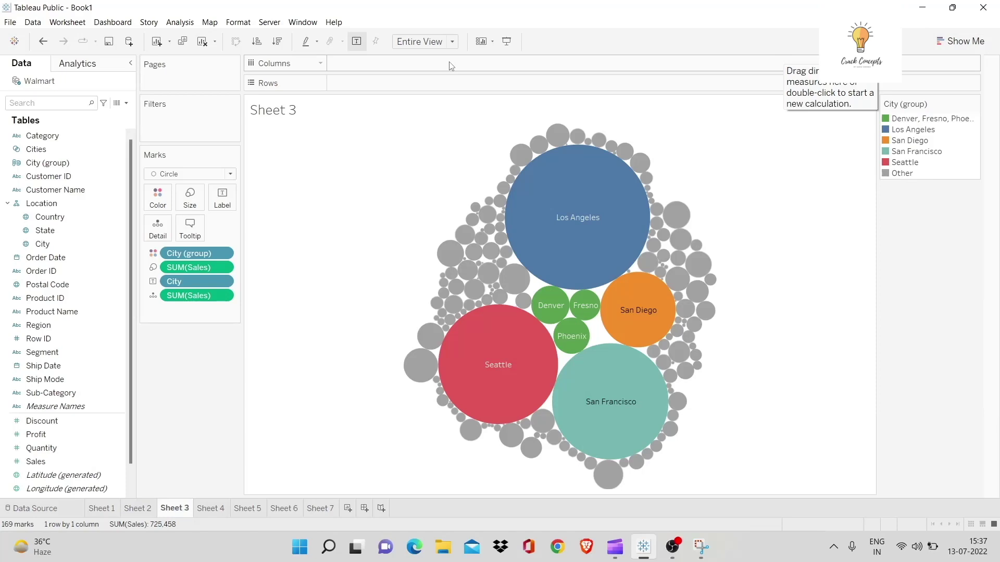
{"action": "left_click", "coordinate": [73, 24]}
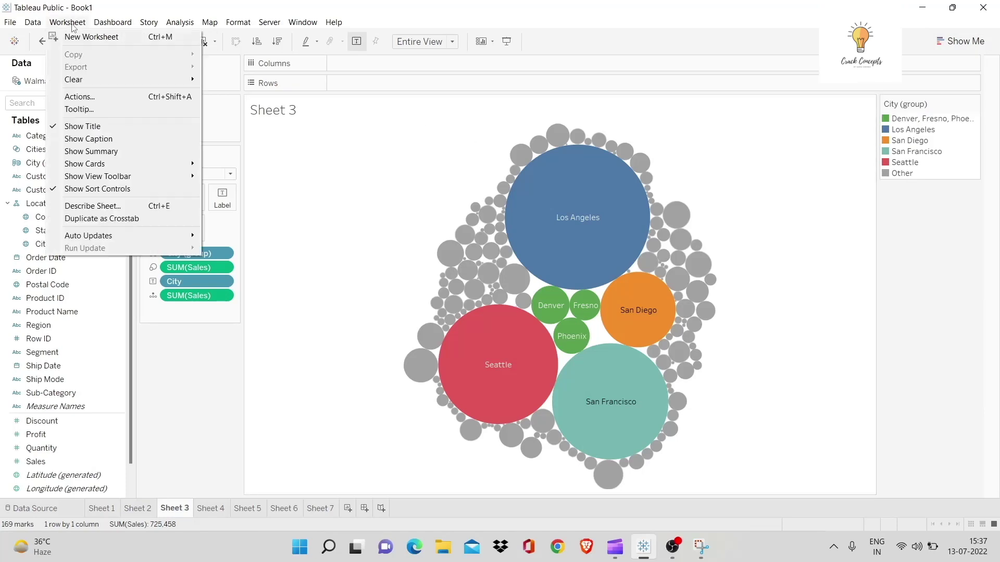
{"action": "left_click", "coordinate": [94, 223]}
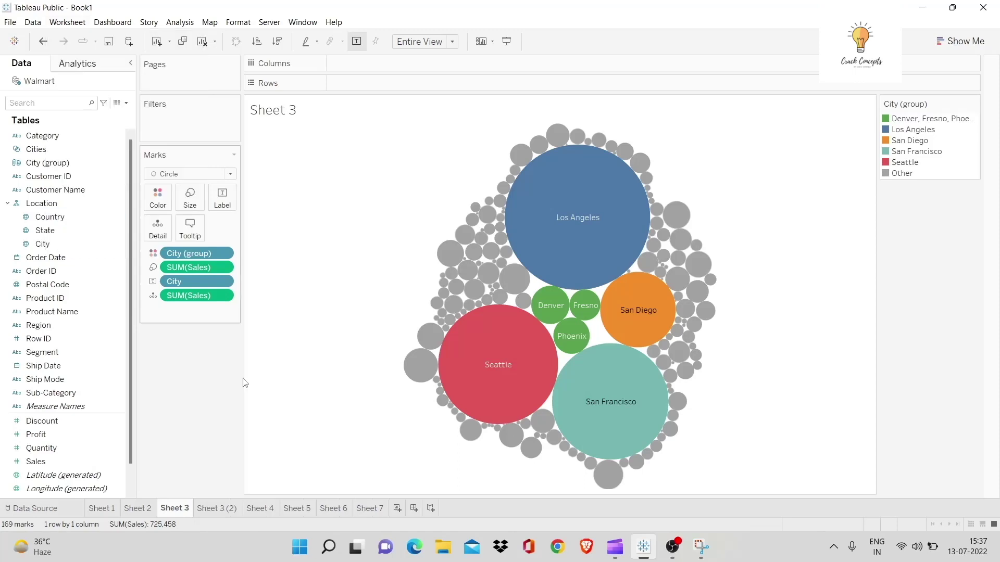
- Open the new Sheet 3 (2) crosstab and scroll across its City columns
{"action": "left_click", "coordinate": [216, 510]}
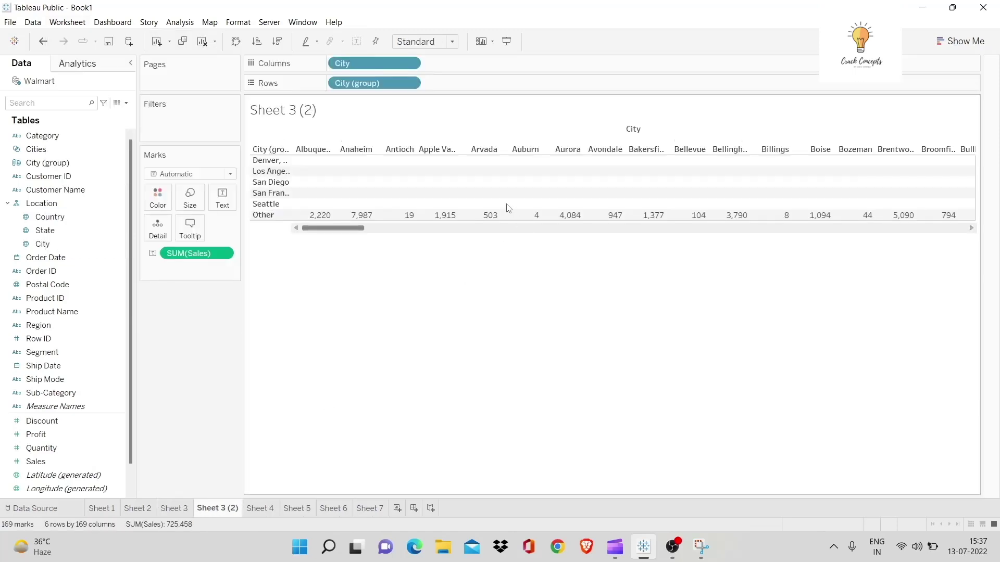
{"action": "scroll", "coordinate": [507, 209], "scroll_direction": "right", "scroll_amount": 5}
{"action": "scroll", "coordinate": [507, 208], "scroll_direction": "right", "scroll_amount": 4}
{"action": "scroll", "coordinate": [508, 208], "scroll_direction": "left", "scroll_amount": 9}
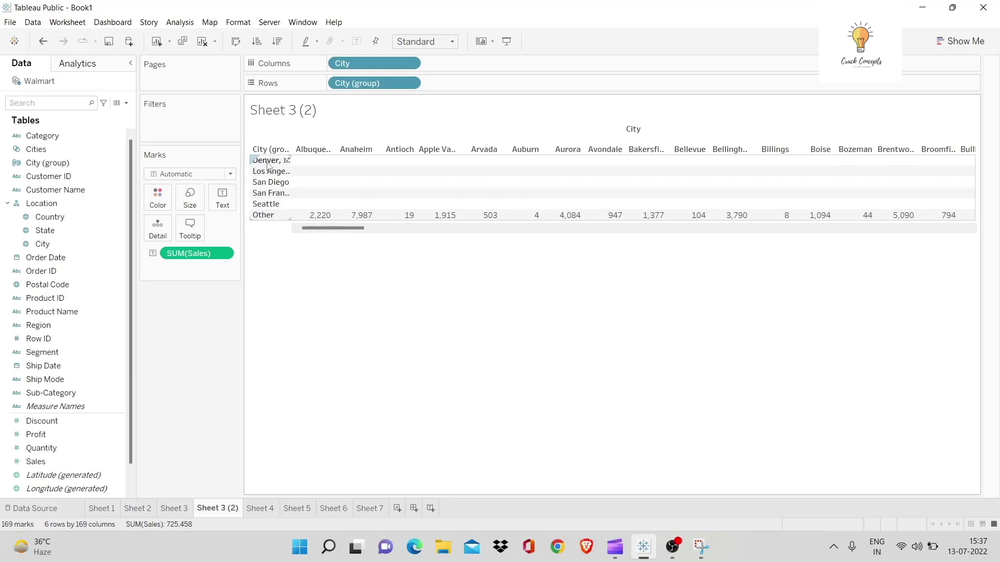